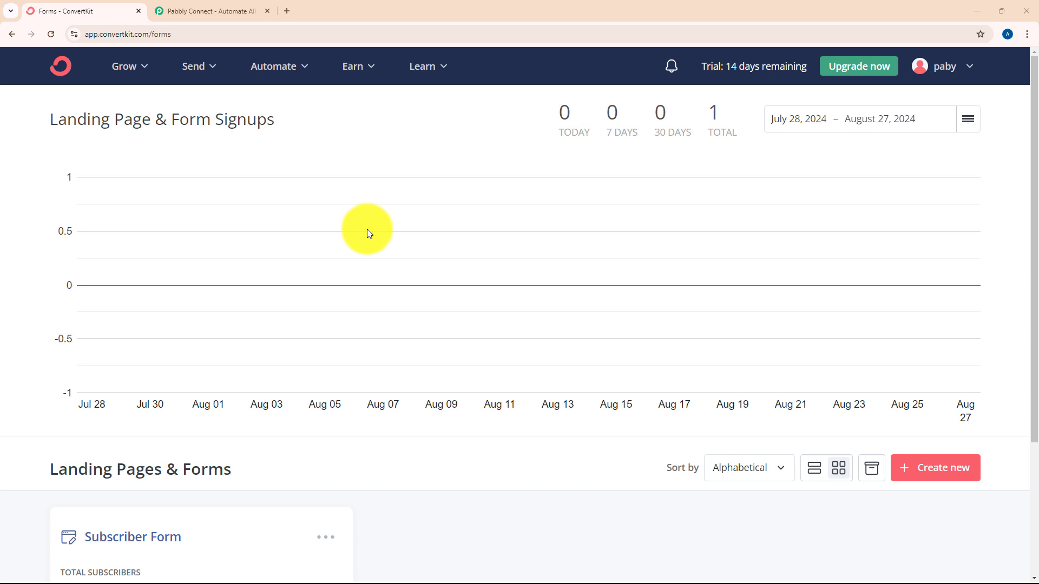
Switch to the Pabbly Connect website and go to its sign-in
{"action": "left_click", "coordinate": [164, 13]}
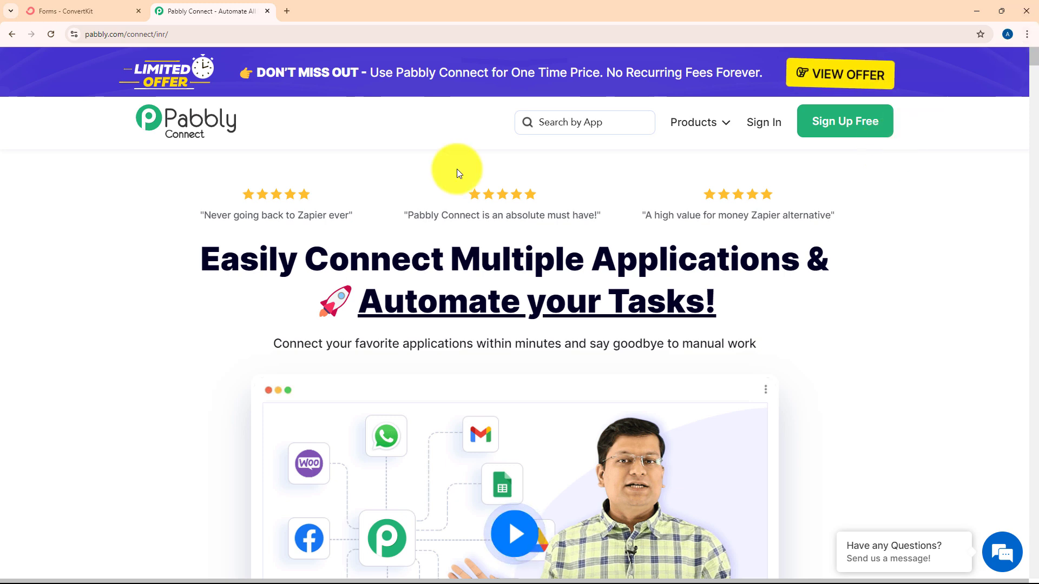
{"action": "left_click_drag", "start_coordinate": [200, 257], "coordinate": [779, 301]}
{"action": "left_click", "coordinate": [779, 301]}
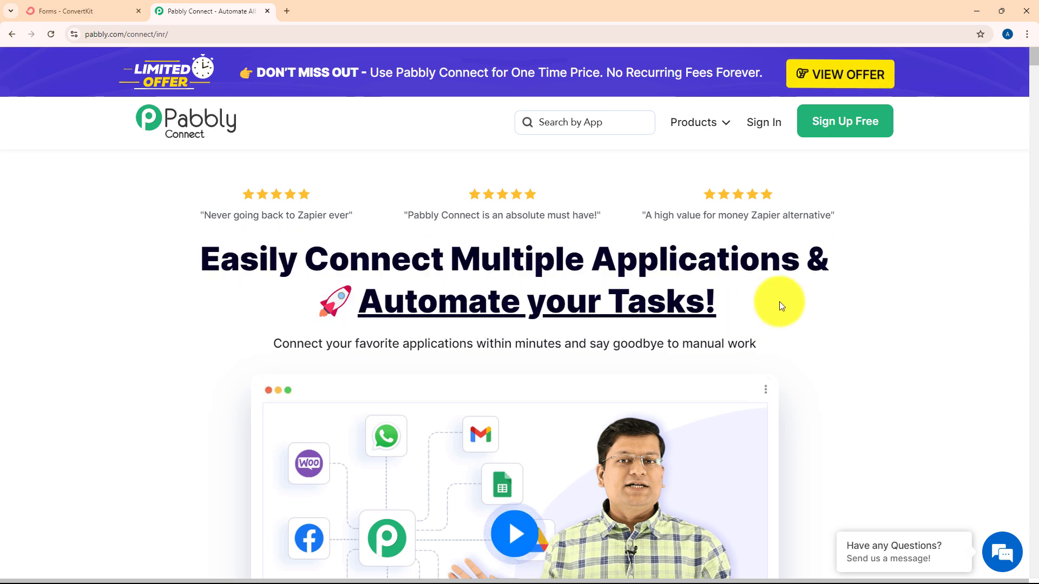
{"action": "left_click", "coordinate": [761, 123]}
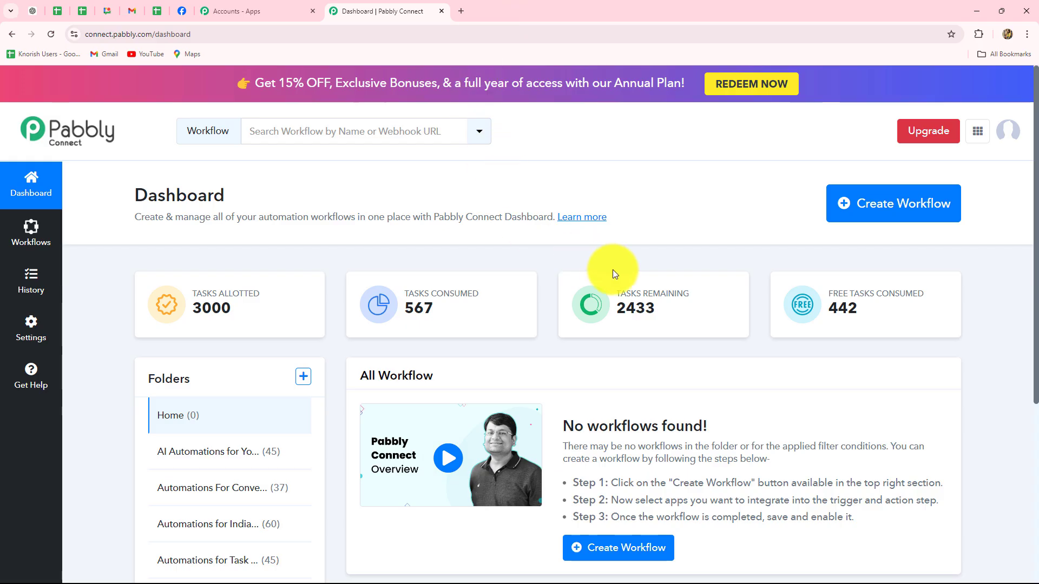
Create a workflow named "Automate ConvertKit Using Pabbly Connect" in the Automations For ConvertKit folder
{"action": "scroll", "coordinate": [612, 389], "scroll_direction": "down", "scroll_amount": 3}
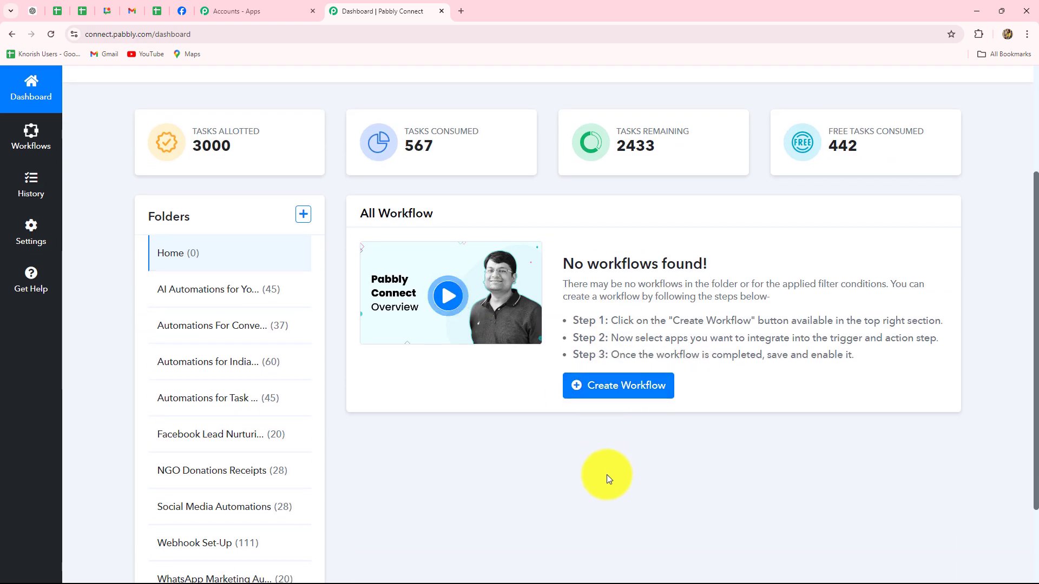
{"action": "scroll", "coordinate": [607, 475], "scroll_direction": "down", "scroll_amount": 2}
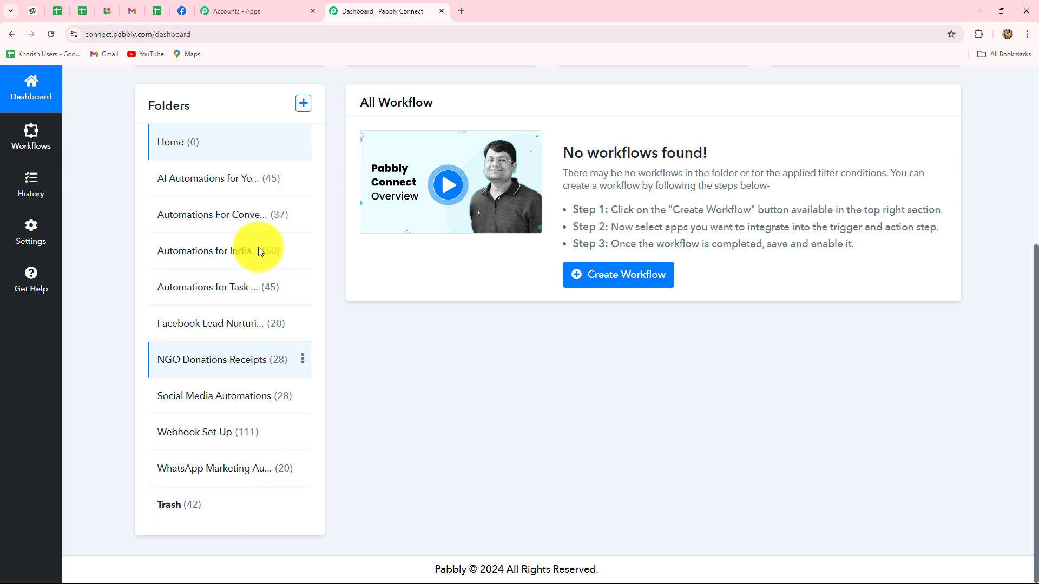
{"action": "scroll", "coordinate": [609, 466], "scroll_direction": "up", "scroll_amount": 1}
{"action": "scroll", "coordinate": [606, 440], "scroll_direction": "up", "scroll_amount": 3}
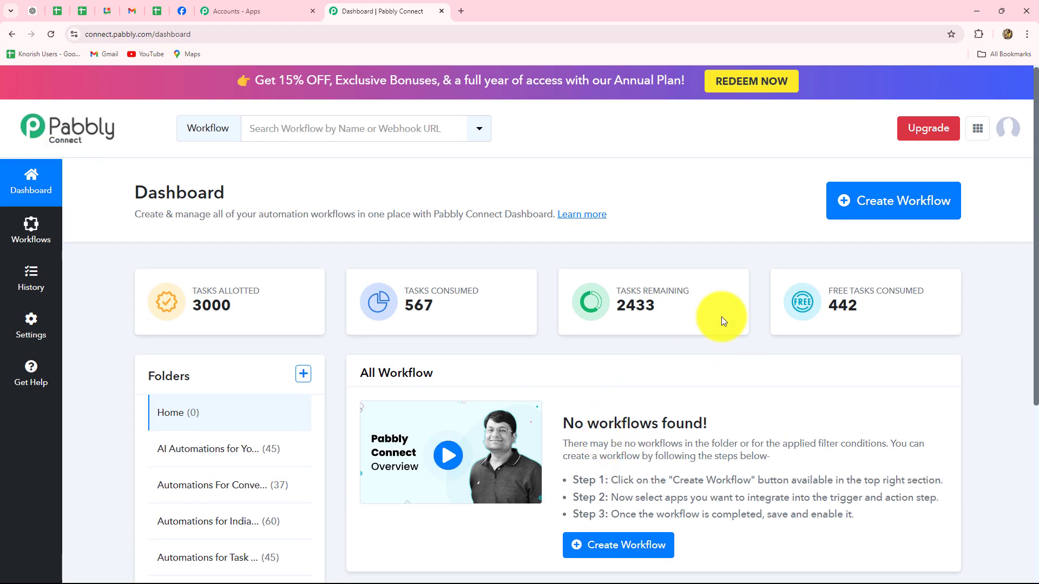
{"action": "scroll", "coordinate": [728, 303], "scroll_direction": "down", "scroll_amount": 2}
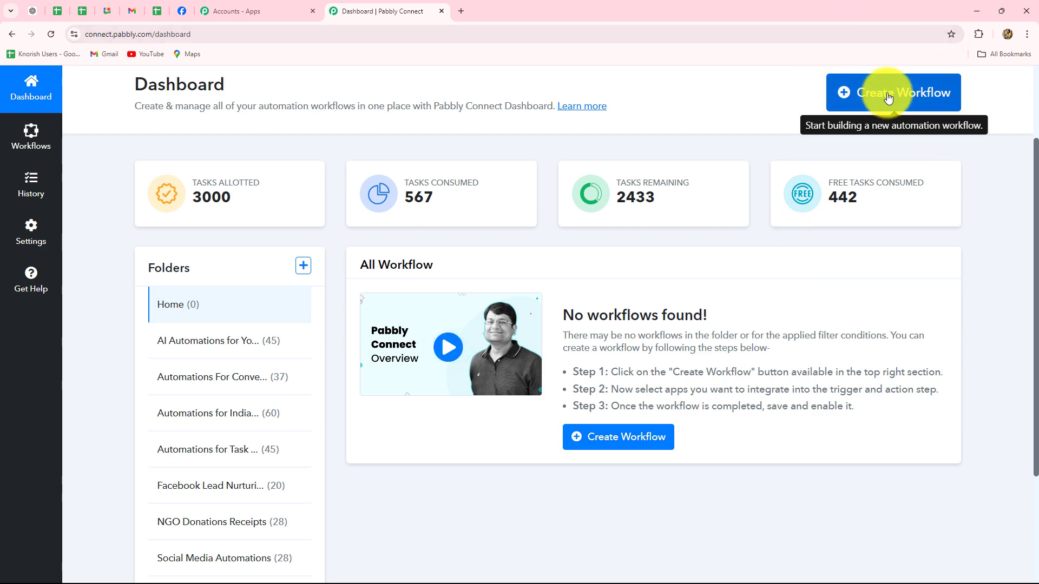
{"action": "left_click", "coordinate": [927, 81]}
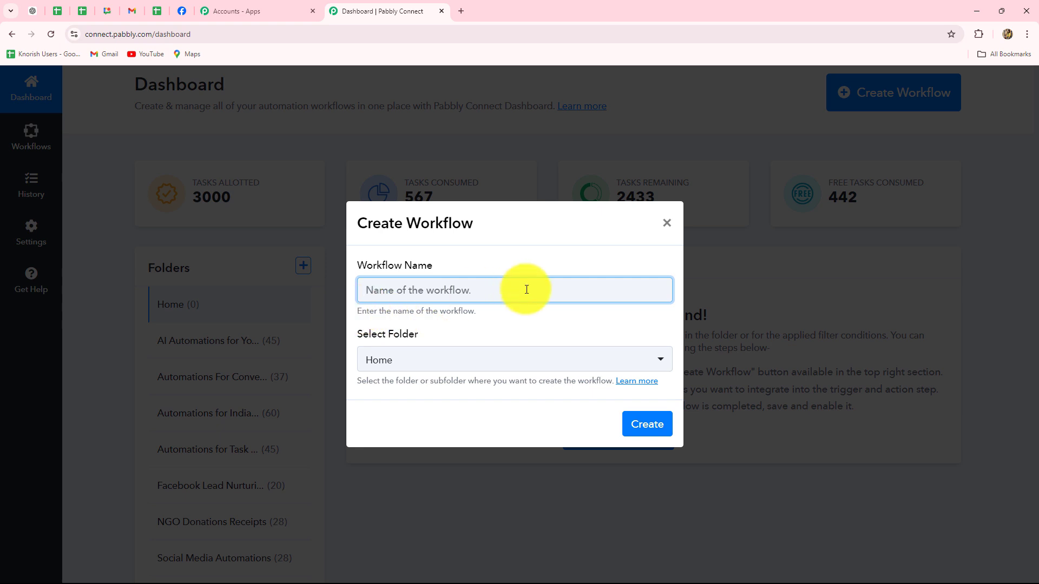
{"action": "type", "text": "Automate ConvertKit Using Pabbly Connect"}
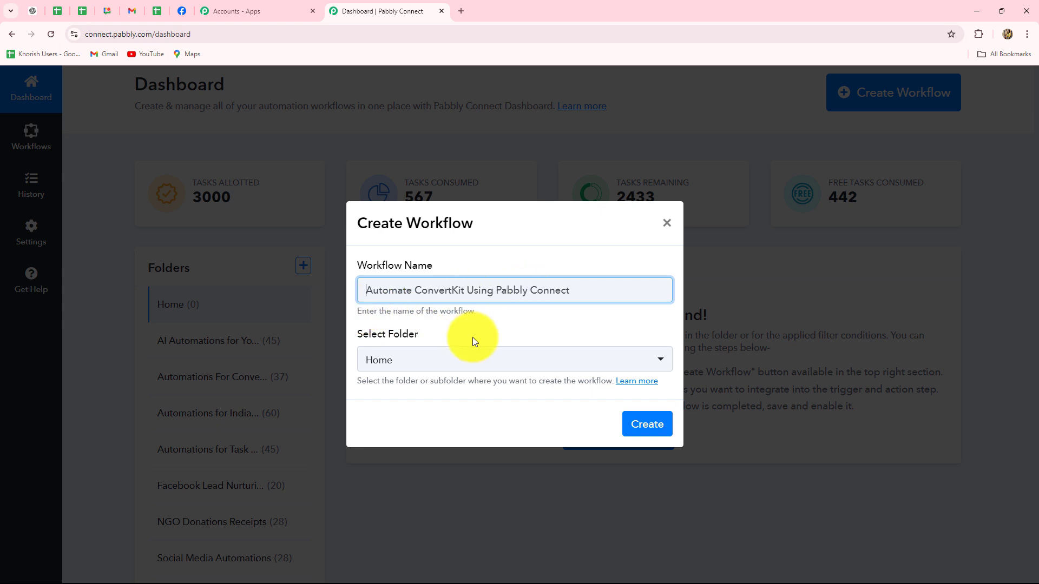
{"action": "left_click", "coordinate": [472, 337]}
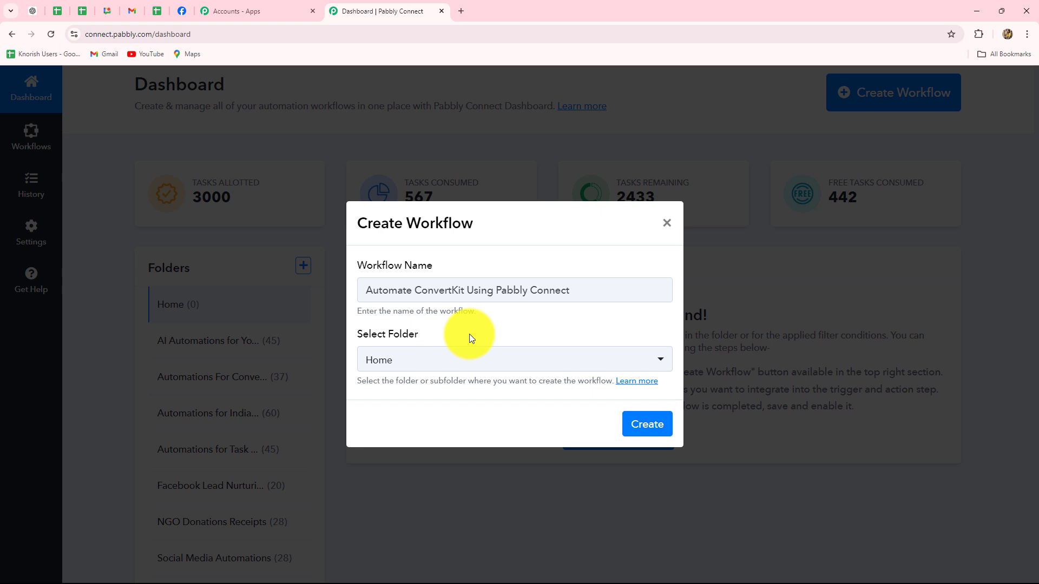
{"action": "left_click", "coordinate": [413, 361]}
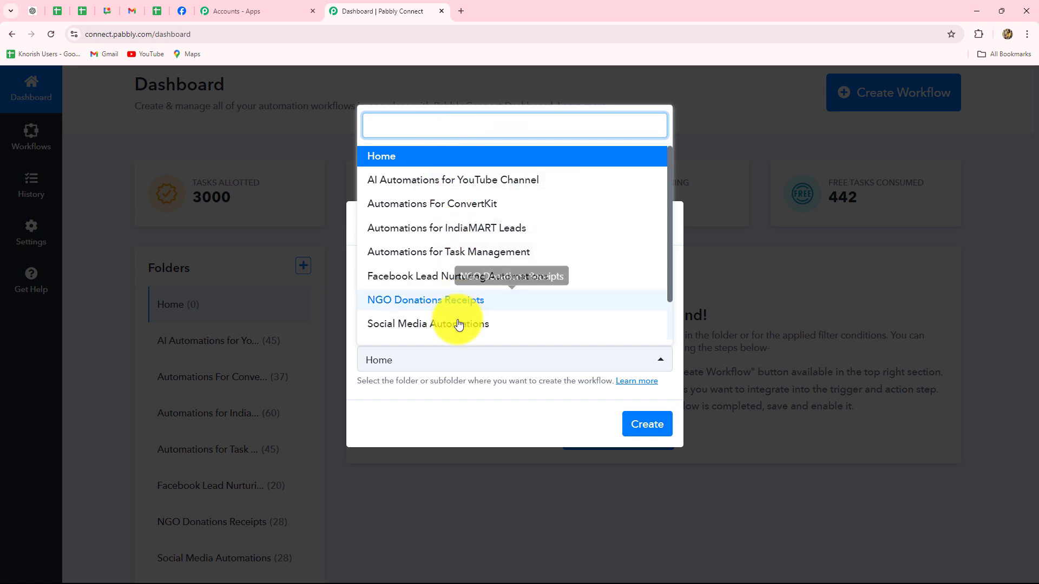
{"action": "left_click", "coordinate": [457, 204]}
{"action": "left_click", "coordinate": [638, 428]}
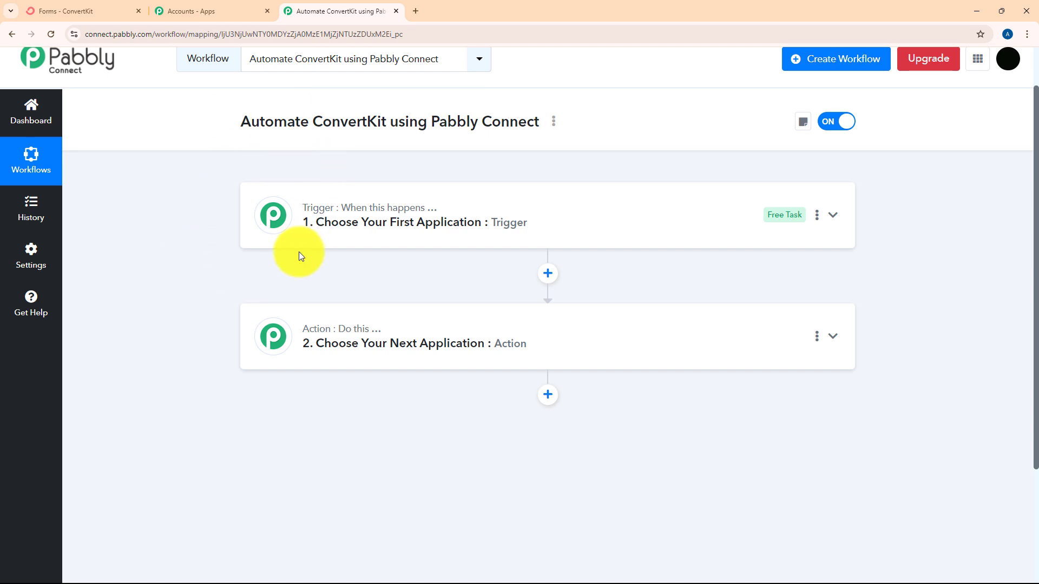
Search for "Conver" in the workflow's trigger and choose ConvertKit as the trigger app
{"action": "left_click", "coordinate": [332, 209]}
{"action": "scroll", "coordinate": [245, 287], "scroll_direction": "down", "scroll_amount": 2}
{"action": "left_click", "coordinate": [305, 184]}
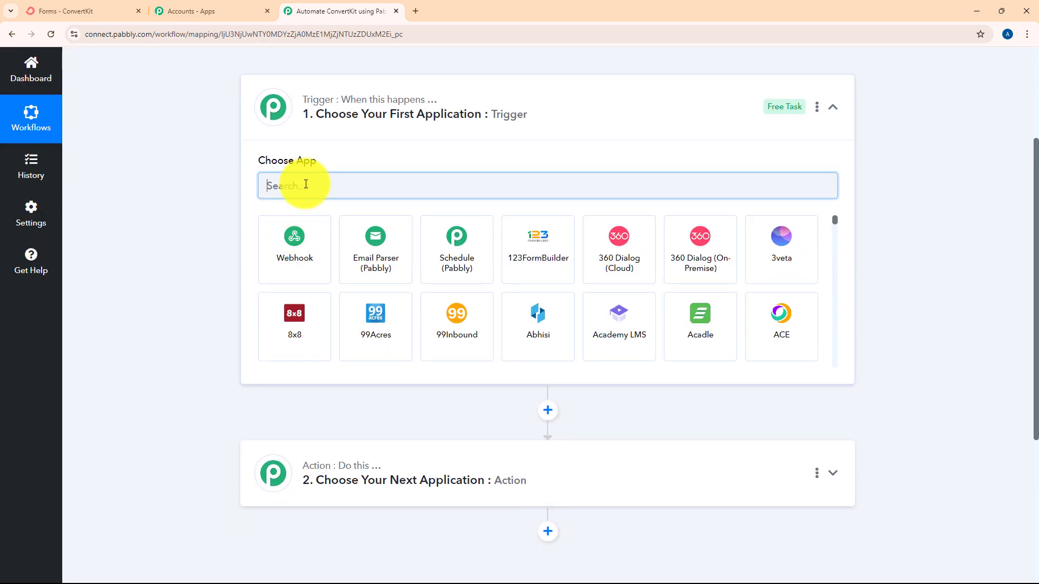
{"action": "type", "text": "Conver"}
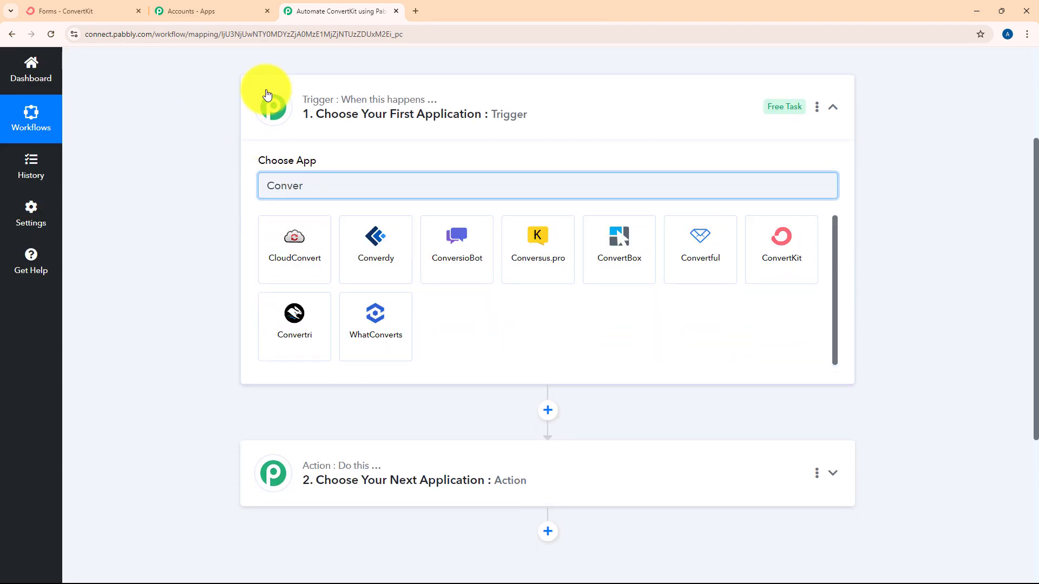
{"action": "left_click", "coordinate": [787, 248]}
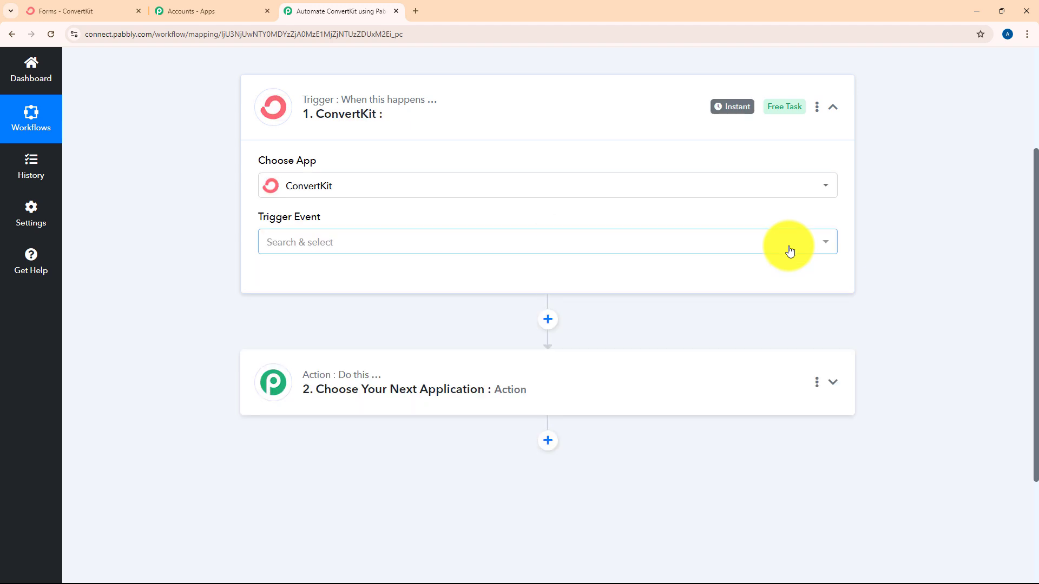
Set the ConvertKit trigger event to New Form Subscriber
{"action": "left_click", "coordinate": [337, 242]}
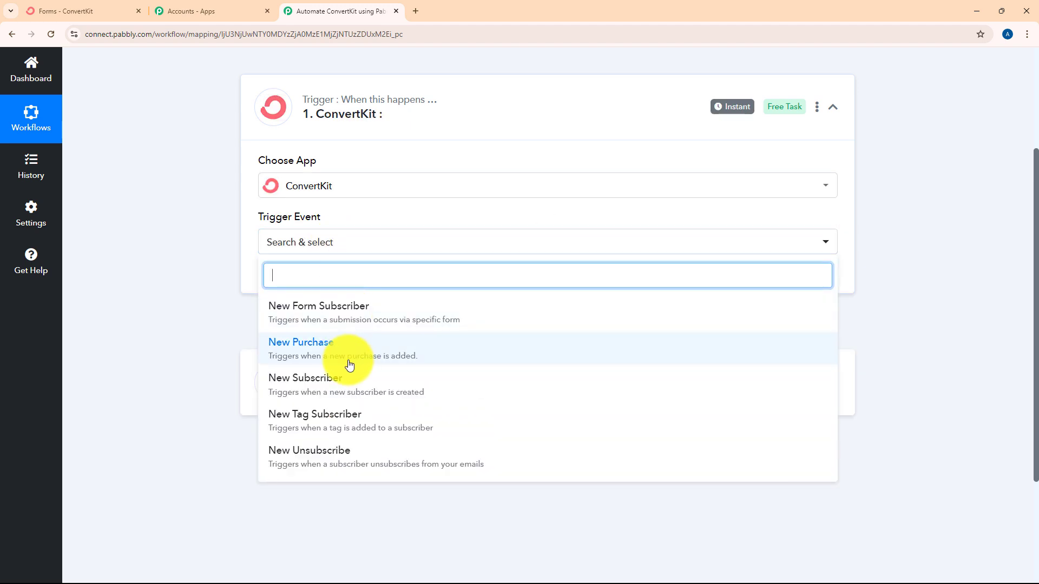
{"action": "scroll", "coordinate": [349, 363], "scroll_direction": "down", "scroll_amount": 2}
{"action": "scroll", "coordinate": [522, 329], "scroll_direction": "up", "scroll_amount": 1}
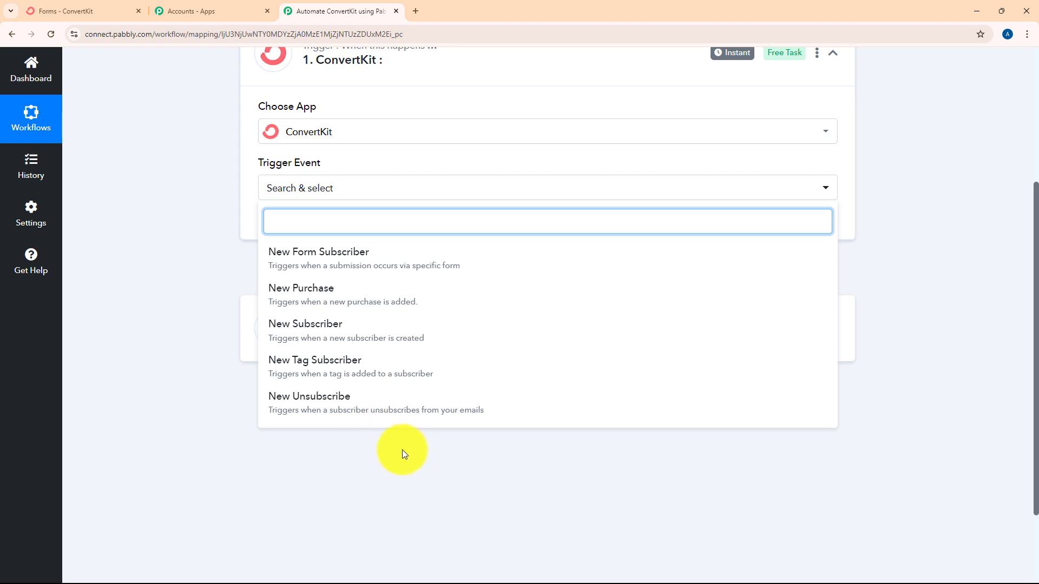
{"action": "left_click", "coordinate": [303, 258]}
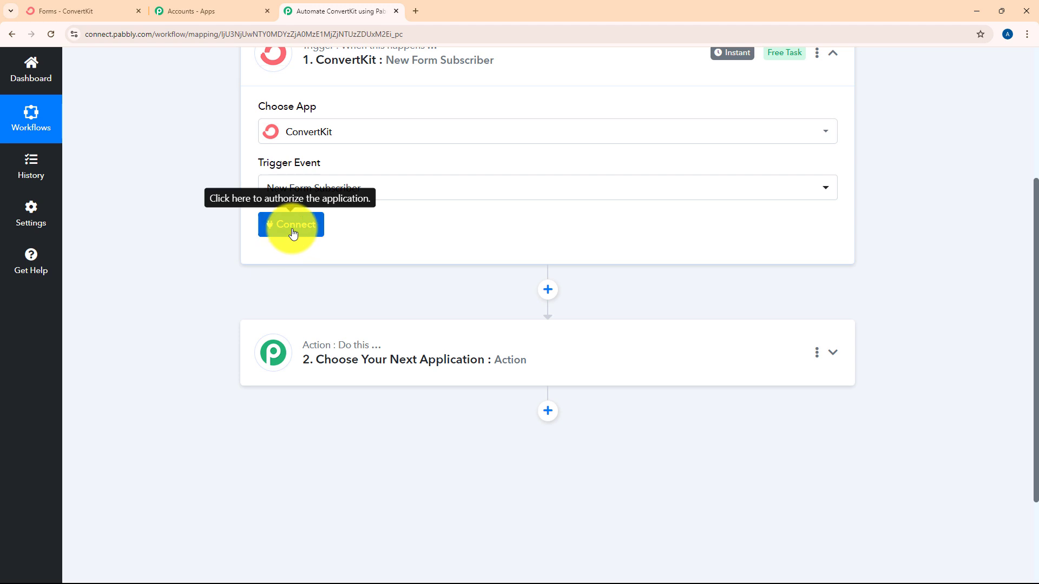
Open the ConvertKit account connection for the trigger and choose to add a new connection
{"action": "left_click", "coordinate": [108, 10]}
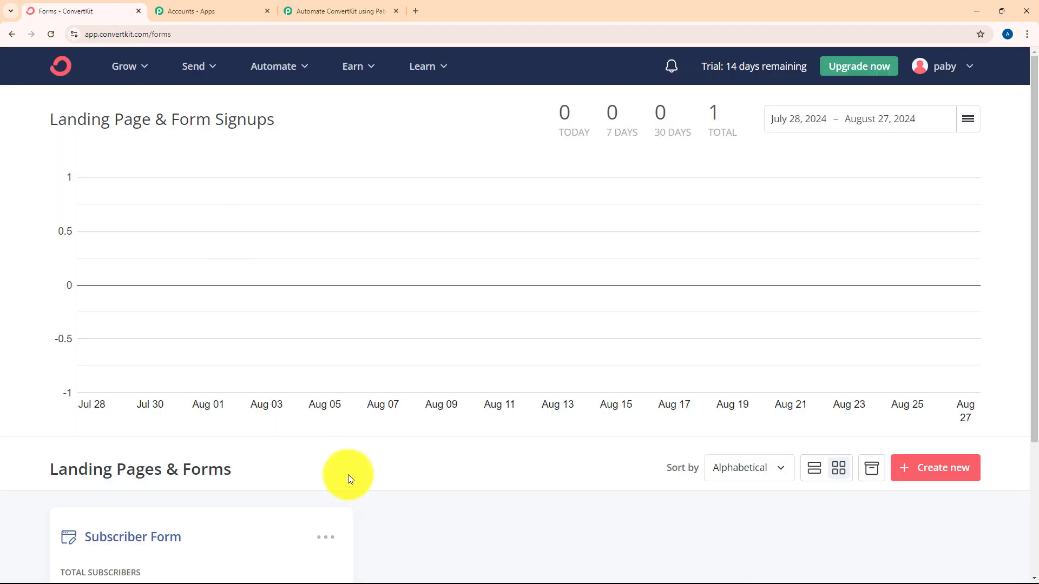
{"action": "left_click", "coordinate": [330, 11]}
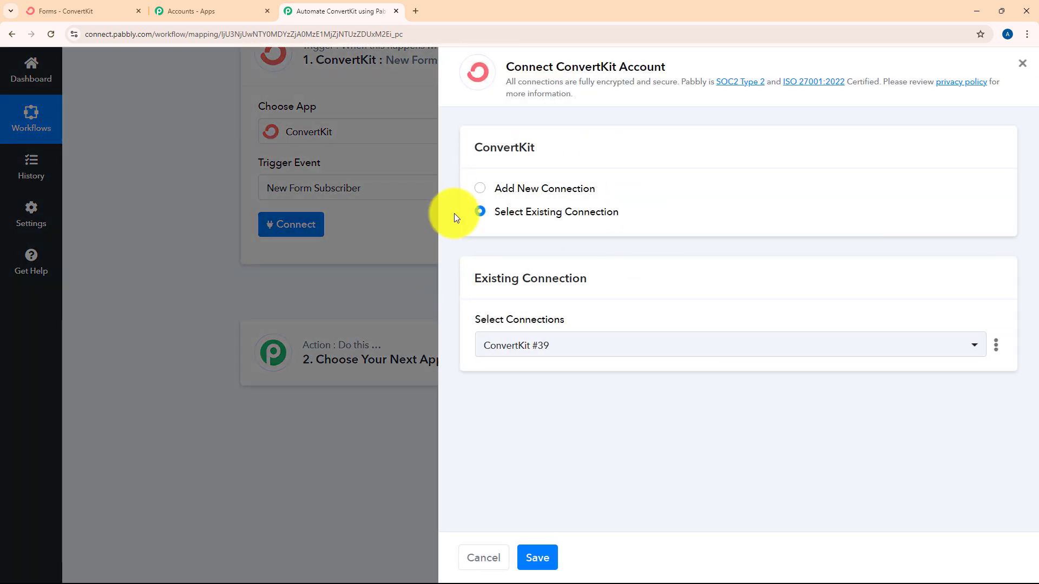
{"action": "left_click", "coordinate": [481, 191]}
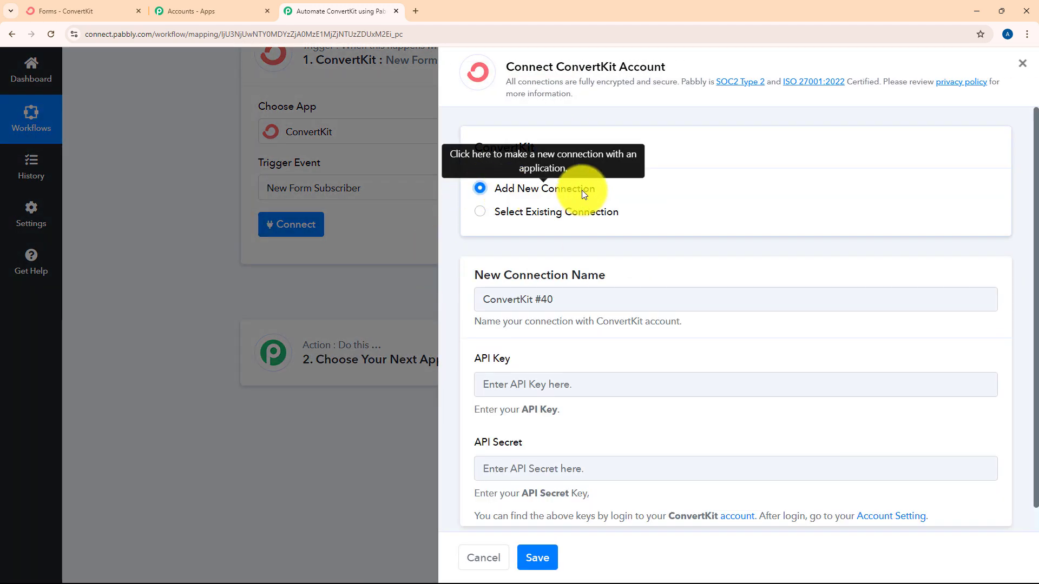
{"action": "scroll", "coordinate": [625, 332], "scroll_direction": "down", "scroll_amount": 1}
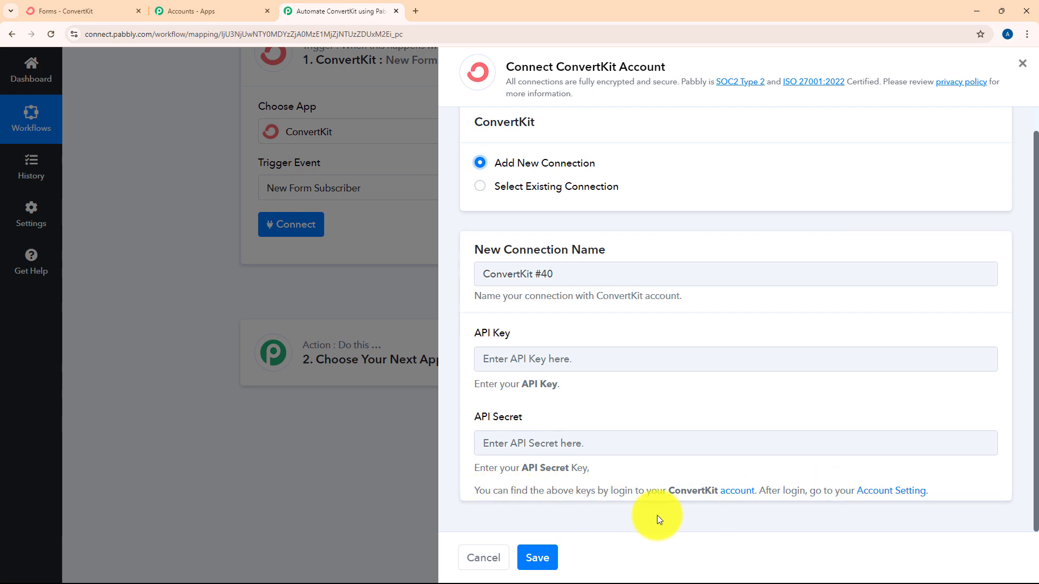
Open ConvertKit's developer settings, copy the API key and paste it into the new connection's API Key field
{"action": "left_click", "coordinate": [901, 491]}
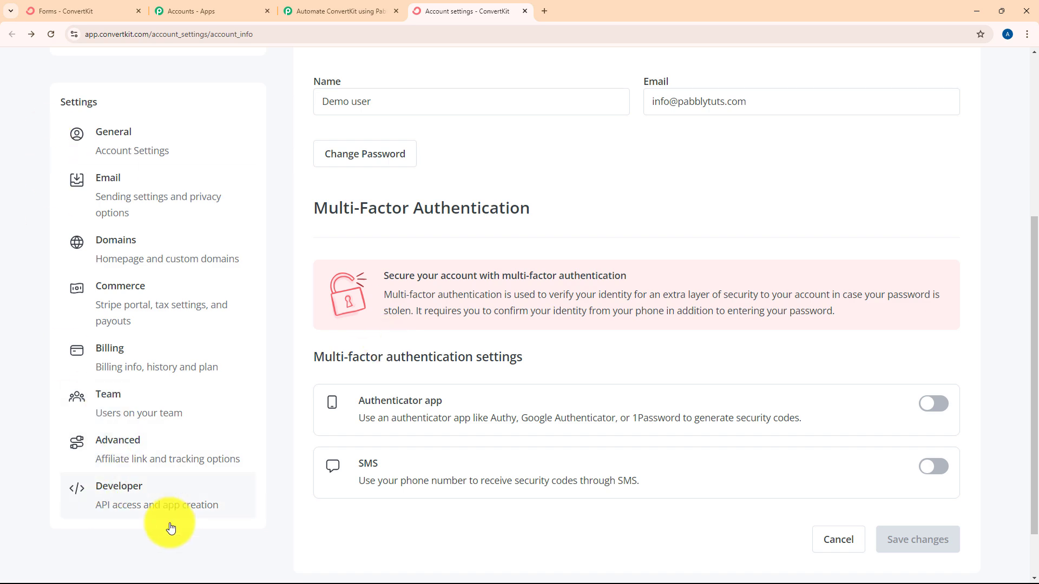
{"action": "left_click", "coordinate": [187, 498]}
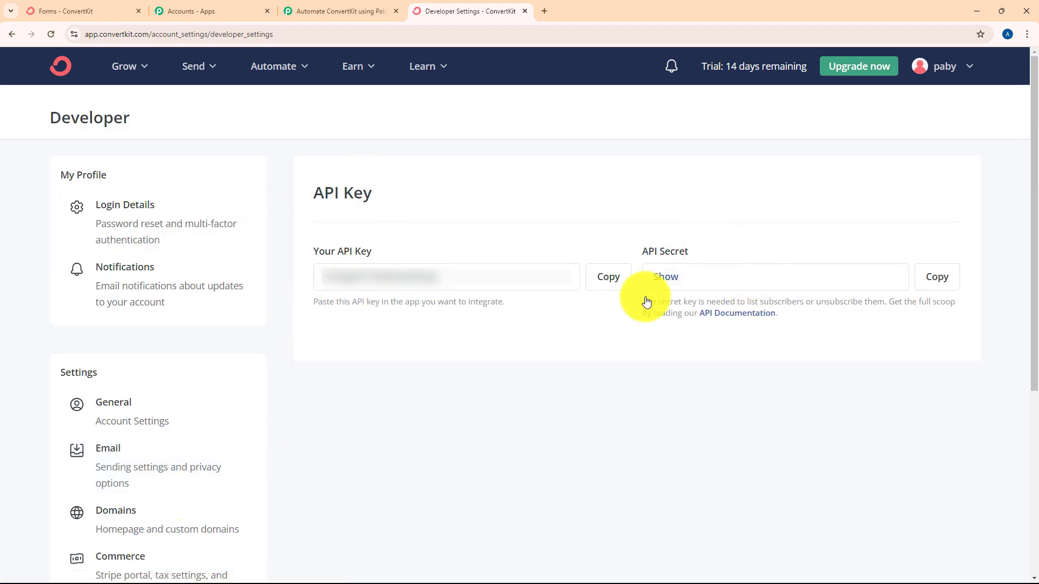
{"action": "left_click", "coordinate": [607, 280]}
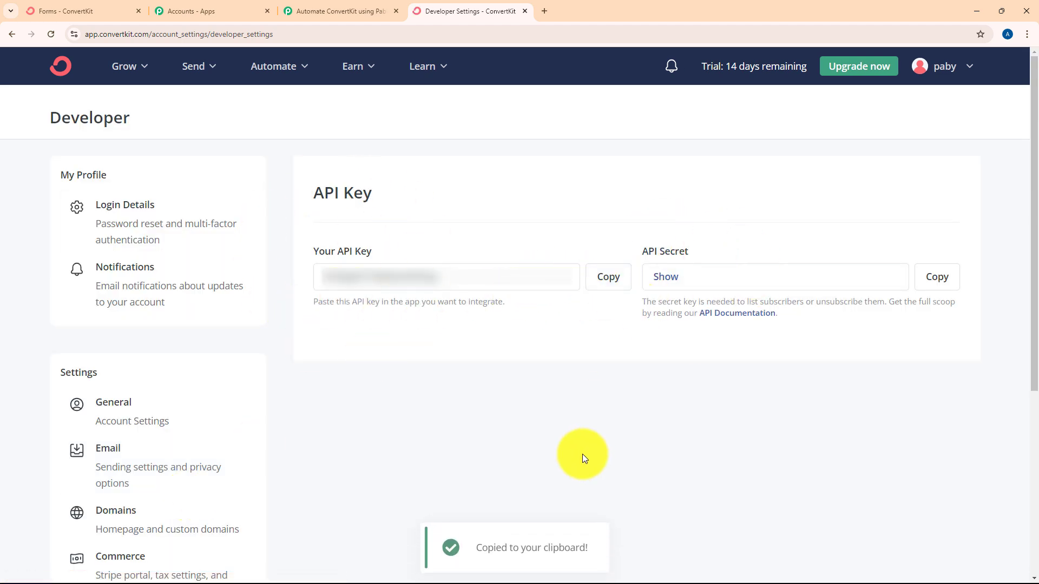
{"action": "left_click", "coordinate": [317, 10]}
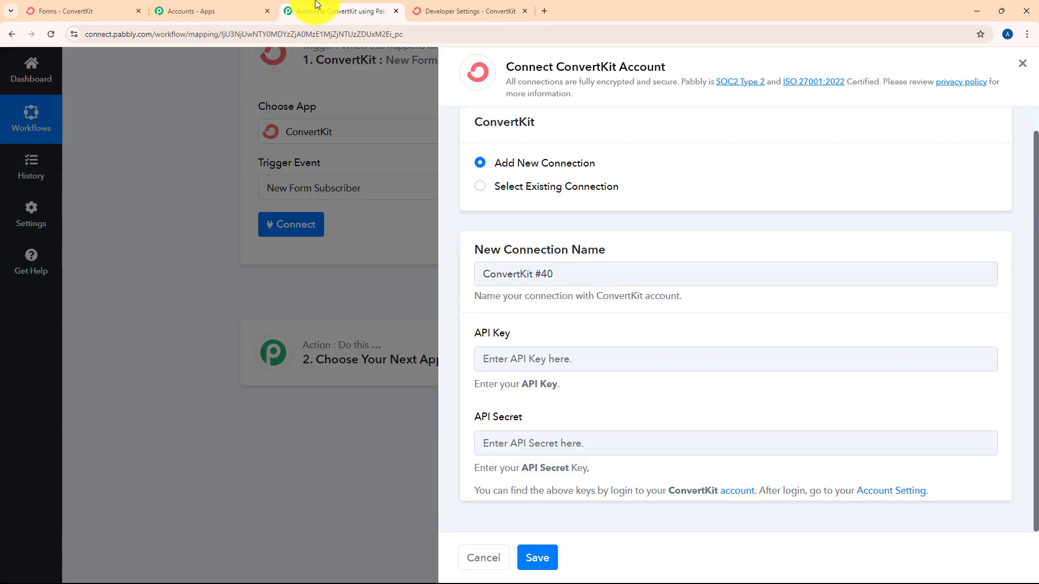
{"action": "left_click", "coordinate": [511, 357]}
{"action": "key", "text": "ctrl+v"}
Copy the API secret from ConvertKit's developer settings into the connection's API Secret field and save the connection
{"action": "left_click", "coordinate": [458, 11]}
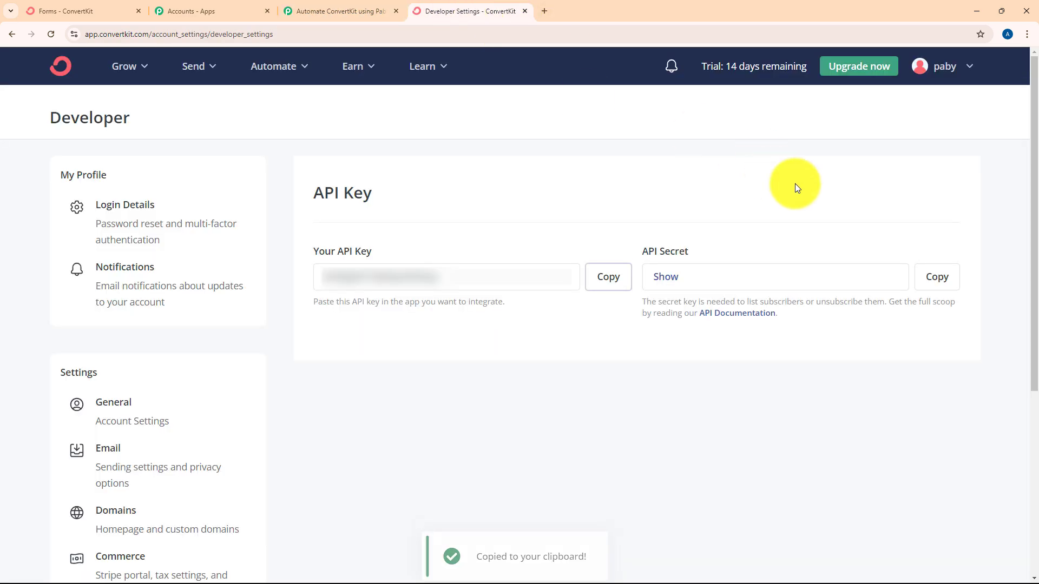
{"action": "left_click", "coordinate": [770, 280]}
{"action": "left_click", "coordinate": [937, 276]}
{"action": "left_click", "coordinate": [335, 10]}
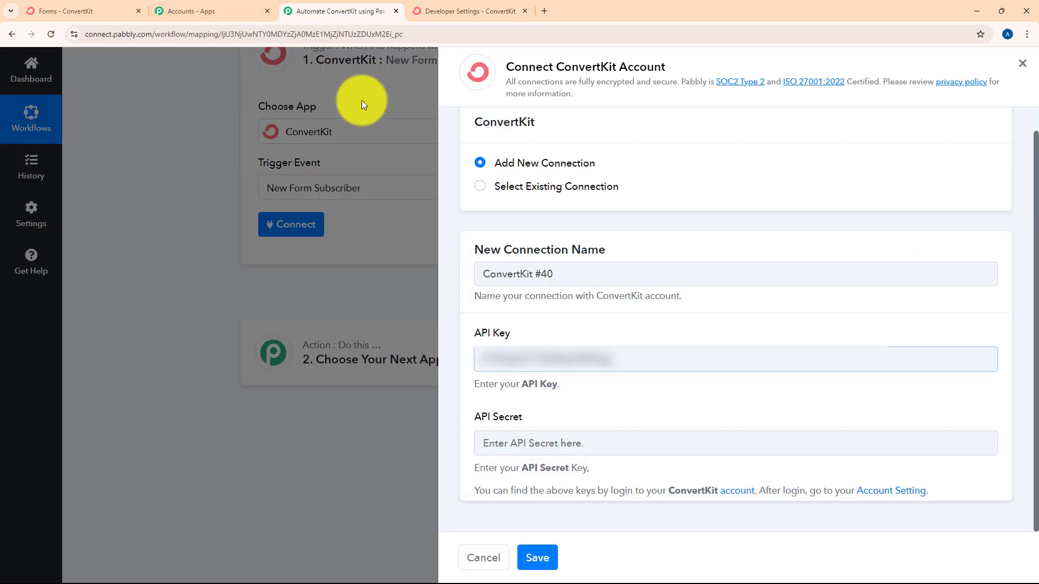
{"action": "left_click", "coordinate": [514, 440]}
{"action": "key", "text": "ctrl+v"}
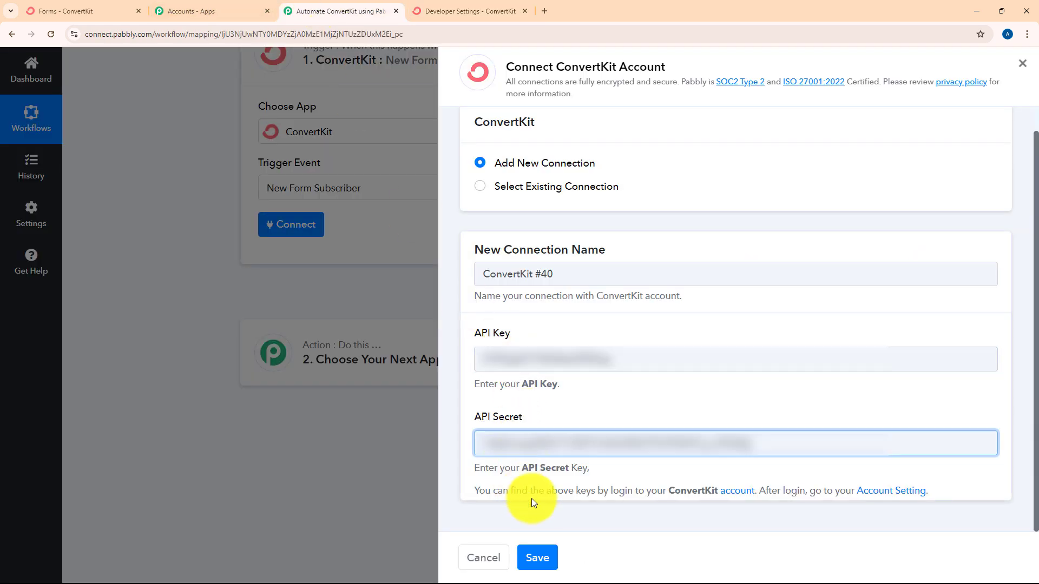
{"action": "left_click", "coordinate": [535, 557]}
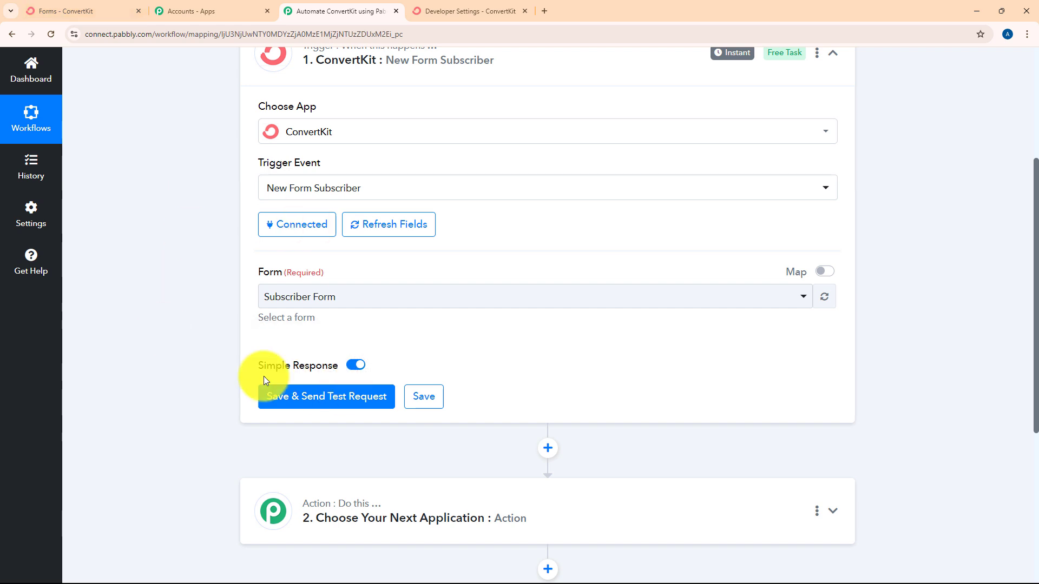
Save the trigger with Subscriber Form as its form and send a test request to capture a response
{"action": "left_click", "coordinate": [395, 296]}
{"action": "left_click", "coordinate": [213, 290]}
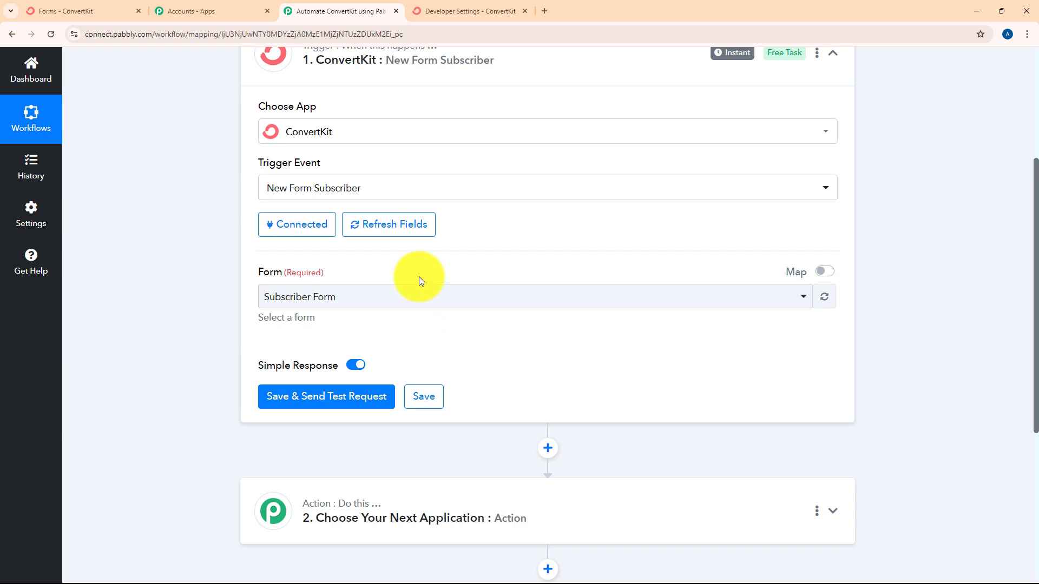
{"action": "scroll", "coordinate": [516, 356], "scroll_direction": "up", "scroll_amount": 1}
{"action": "scroll", "coordinate": [516, 351], "scroll_direction": "down", "scroll_amount": 3}
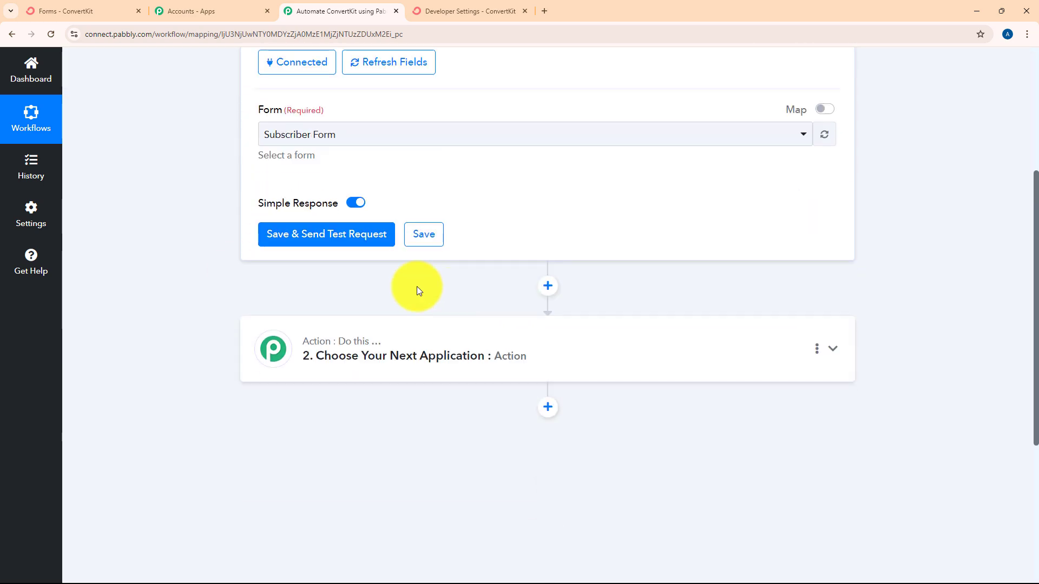
{"action": "left_click", "coordinate": [324, 234]}
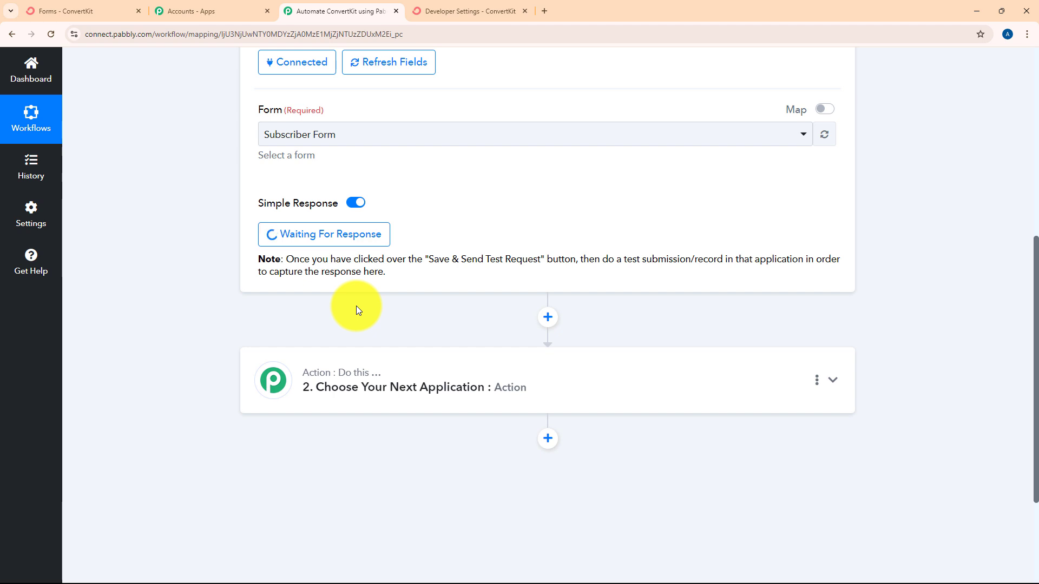
{"action": "left_click_drag", "start_coordinate": [372, 260], "coordinate": [651, 280]}
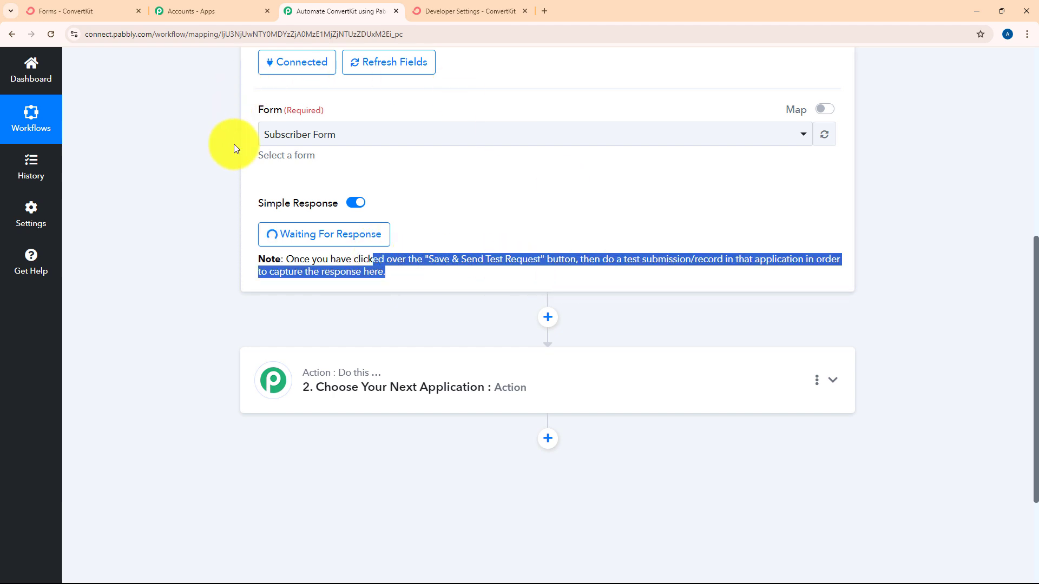
{"action": "left_click", "coordinate": [229, 269]}
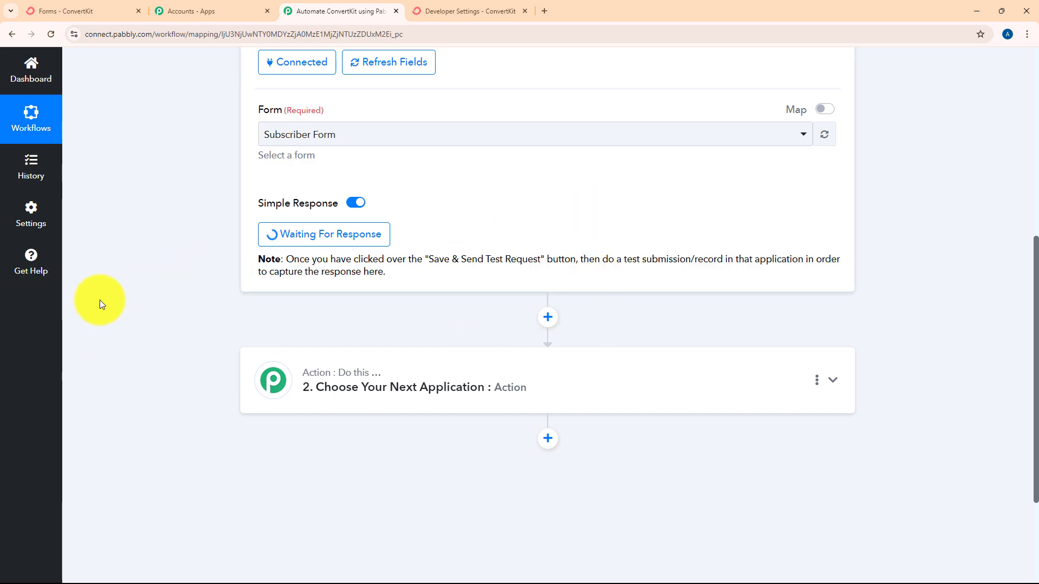
Switch to ConvertKit and open Subscriber Form from Landing Pages & Forms to review its fields
{"action": "left_click", "coordinate": [75, 10]}
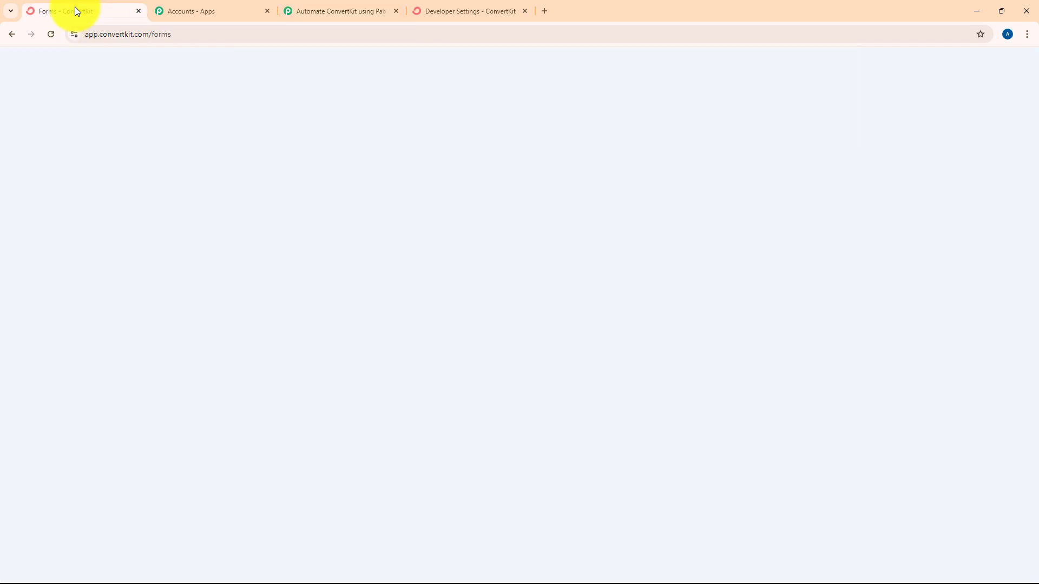
{"action": "left_click", "coordinate": [124, 68]}
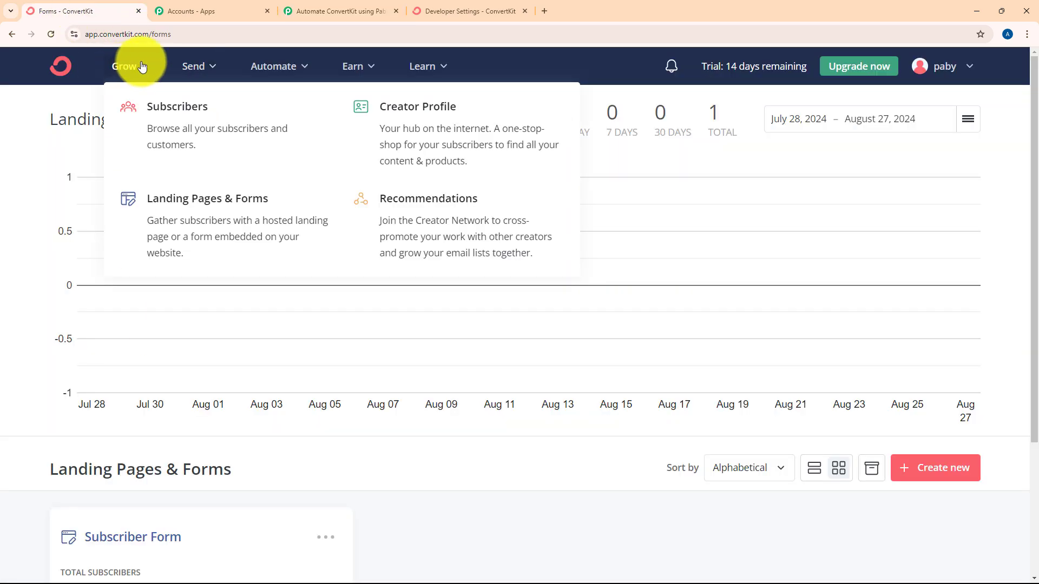
{"action": "left_click", "coordinate": [243, 200]}
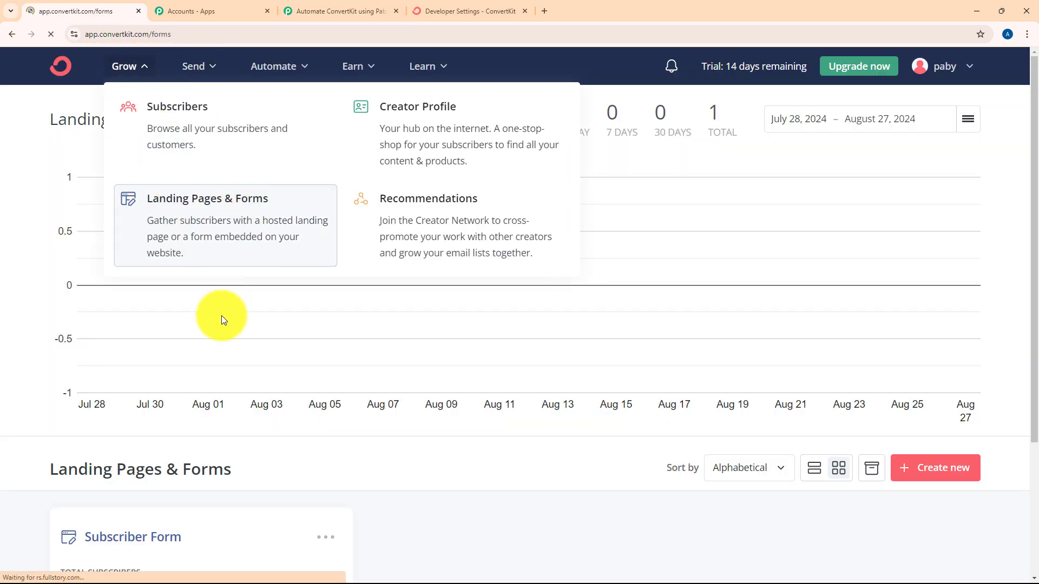
{"action": "scroll", "coordinate": [222, 315], "scroll_direction": "down", "scroll_amount": 3}
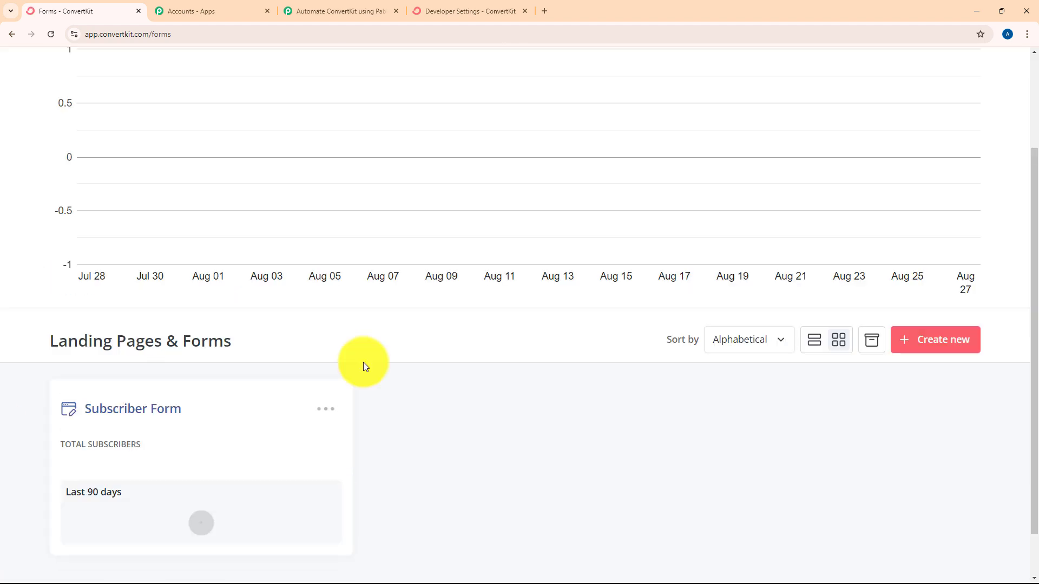
{"action": "scroll", "coordinate": [260, 435], "scroll_direction": "down", "scroll_amount": 1}
{"action": "left_click", "coordinate": [115, 358]}
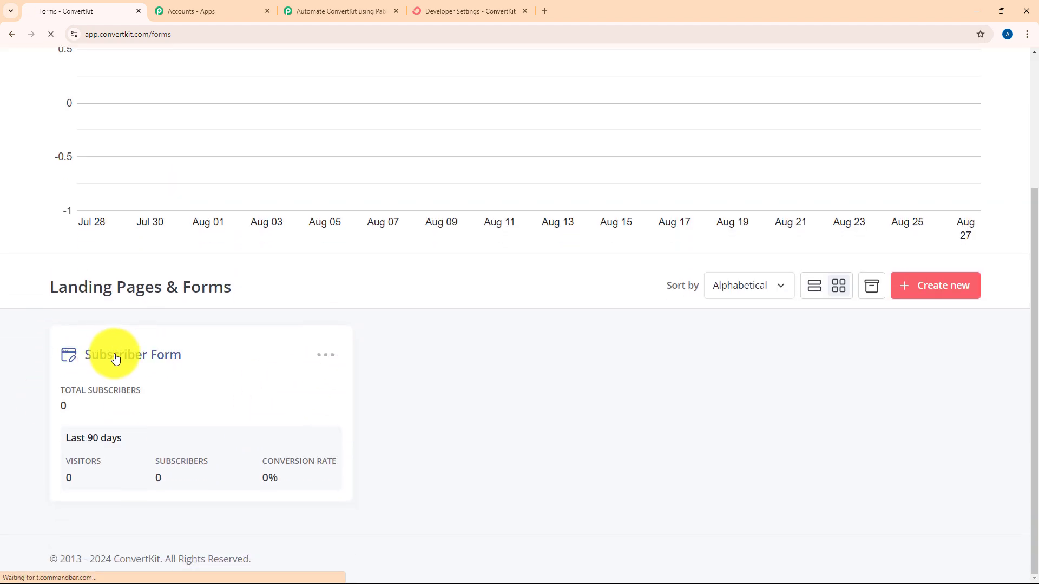
{"action": "scroll", "coordinate": [664, 289], "scroll_direction": "down", "scroll_amount": 3}
{"action": "scroll", "coordinate": [663, 289], "scroll_direction": "up", "scroll_amount": 3}
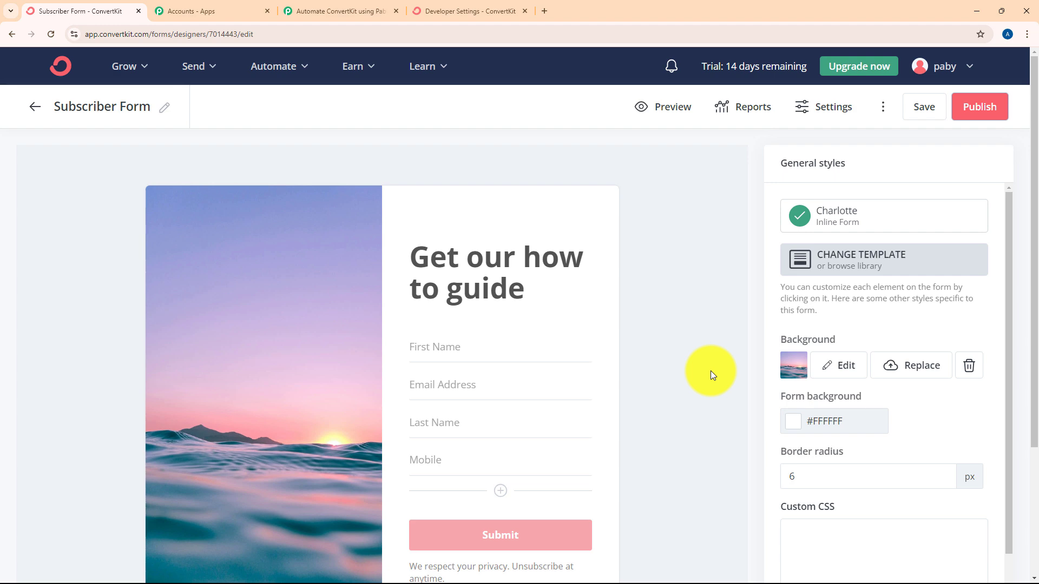
Publish Subscriber Form, copy the share link to its hosted version and open the link in a new browser tab
{"action": "left_click", "coordinate": [975, 109]}
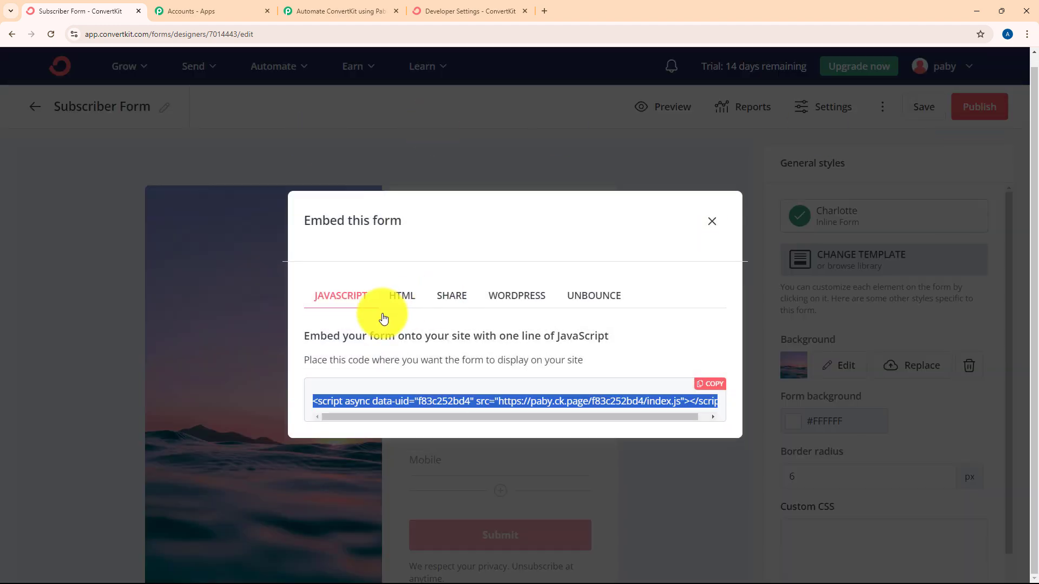
{"action": "left_click", "coordinate": [449, 296]}
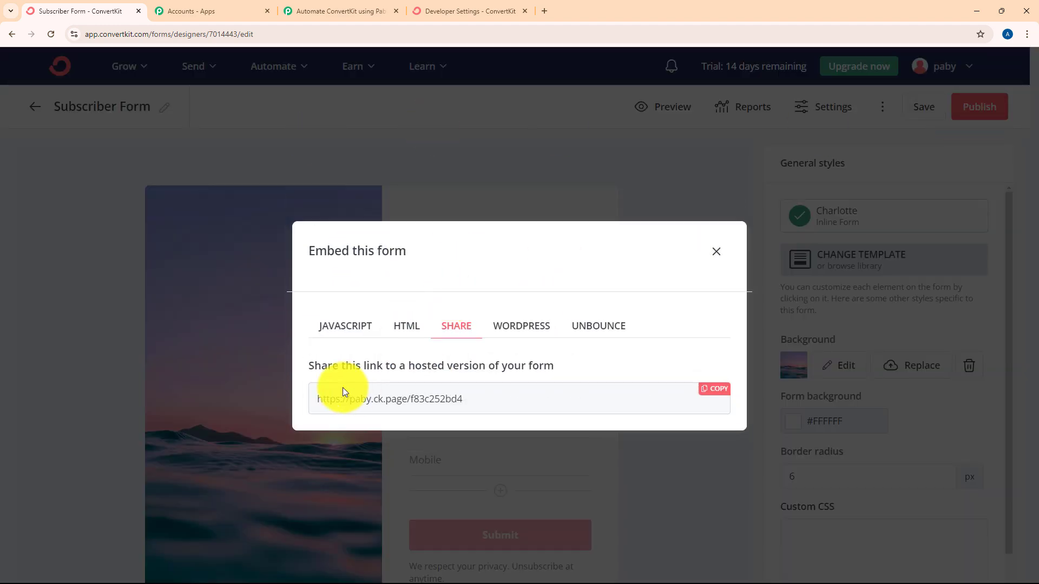
{"action": "left_click", "coordinate": [714, 388]}
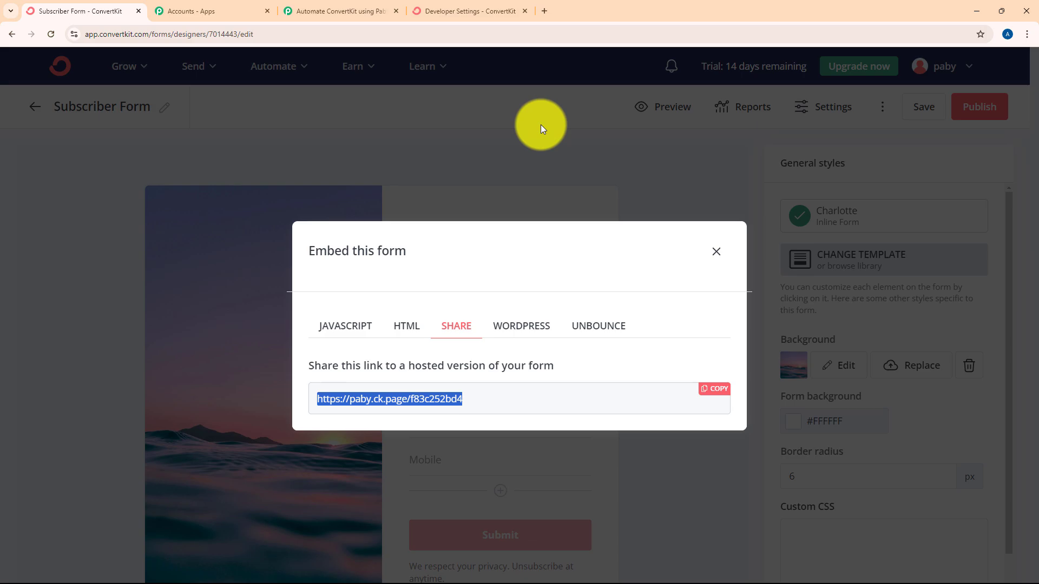
{"action": "left_click", "coordinate": [545, 11]}
{"action": "key", "text": "ctrl+v"}
{"action": "key", "text": "Return"}
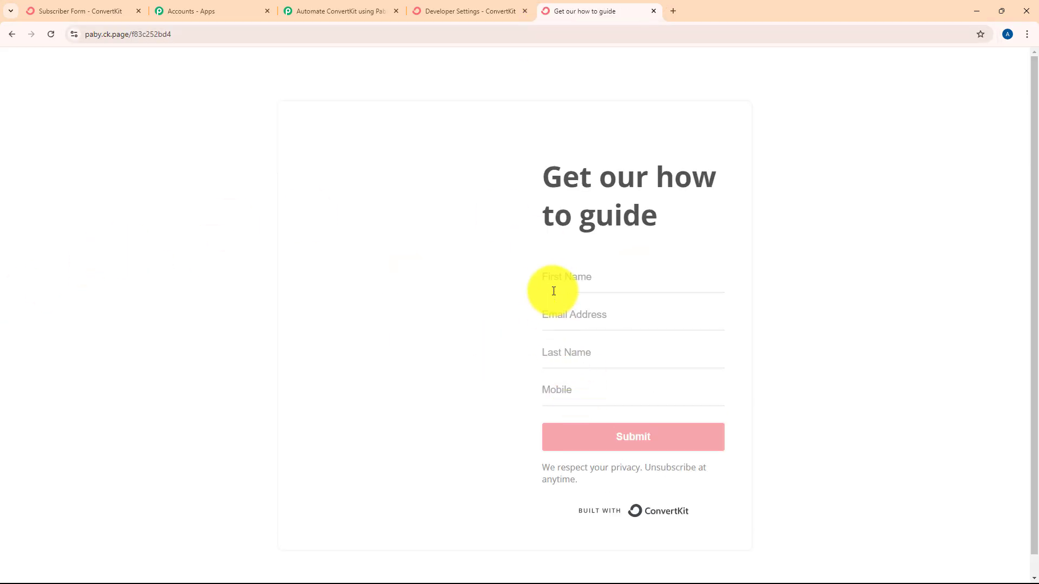
Fill in the hosted form's First Name and Email Address fields with the test subscriber's details
{"action": "key", "text": "Caps_Lock"}
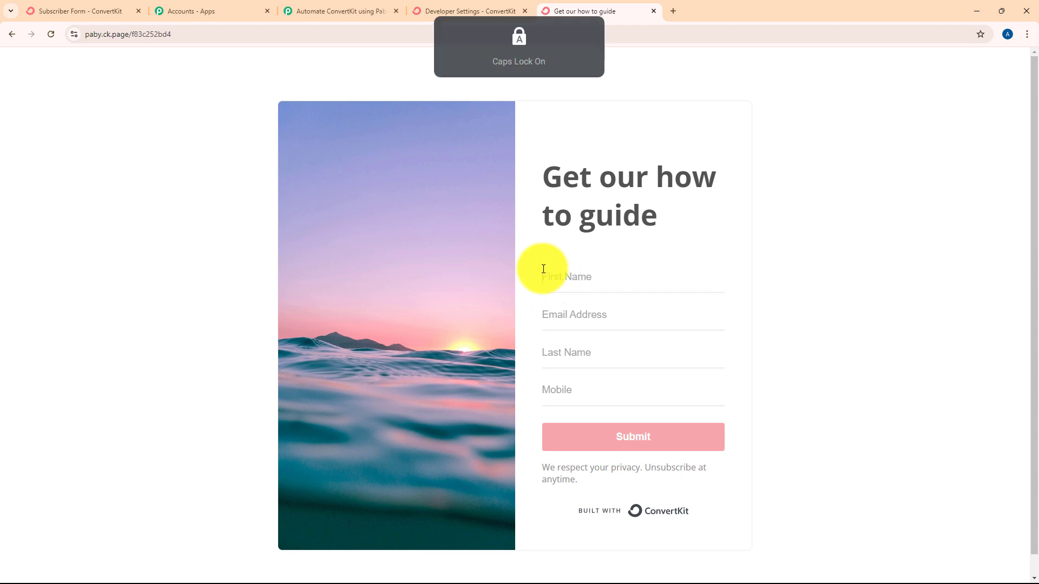
{"action": "type", "text": "T"}
{"action": "key", "text": "Caps_Lock"}
{"action": "type", "text": "et"}
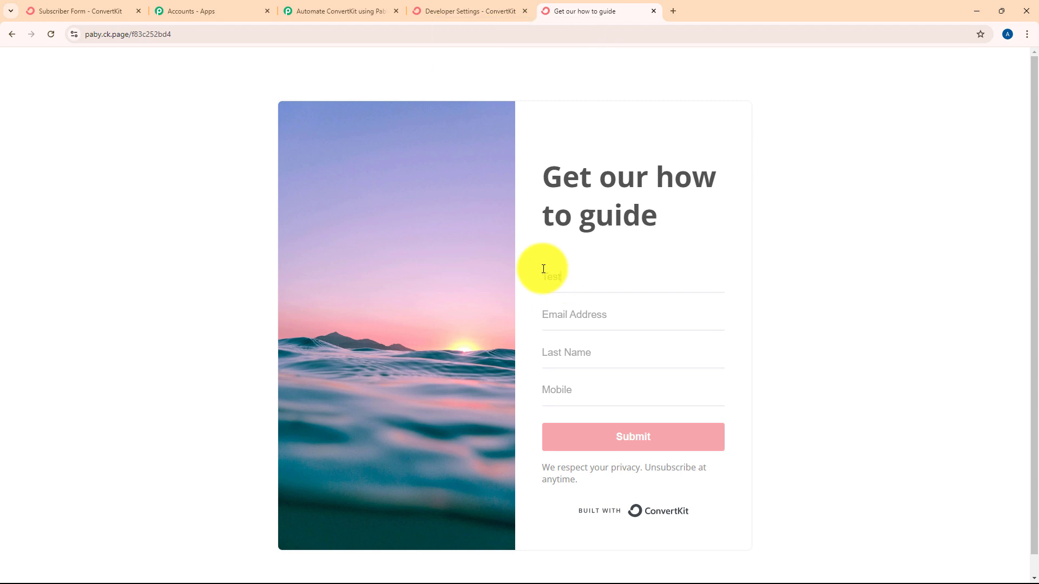
{"action": "left_click", "coordinate": [563, 316]}
{"action": "key", "text": "ctrl+v"}
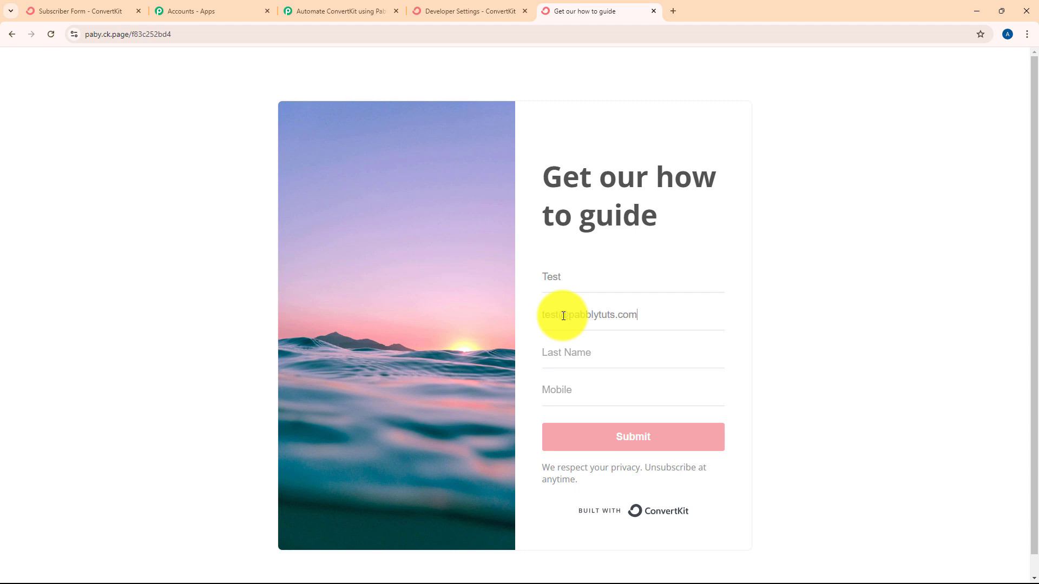
Fill in the test subscriber's last name and mobile number and submit the hosted form
{"action": "left_click", "coordinate": [564, 357]}
{"action": "type", "text": "L"}
{"action": "key", "text": "Caps_Lock"}
{"action": "type", "text": "ead"}
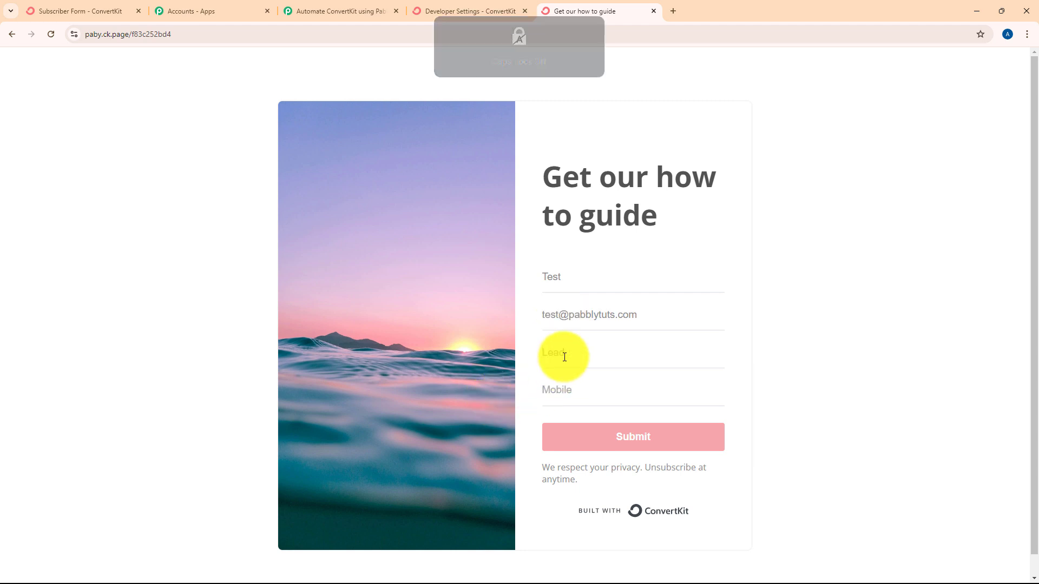
{"action": "left_click", "coordinate": [584, 394]}
{"action": "type", "text": "9999999999"}
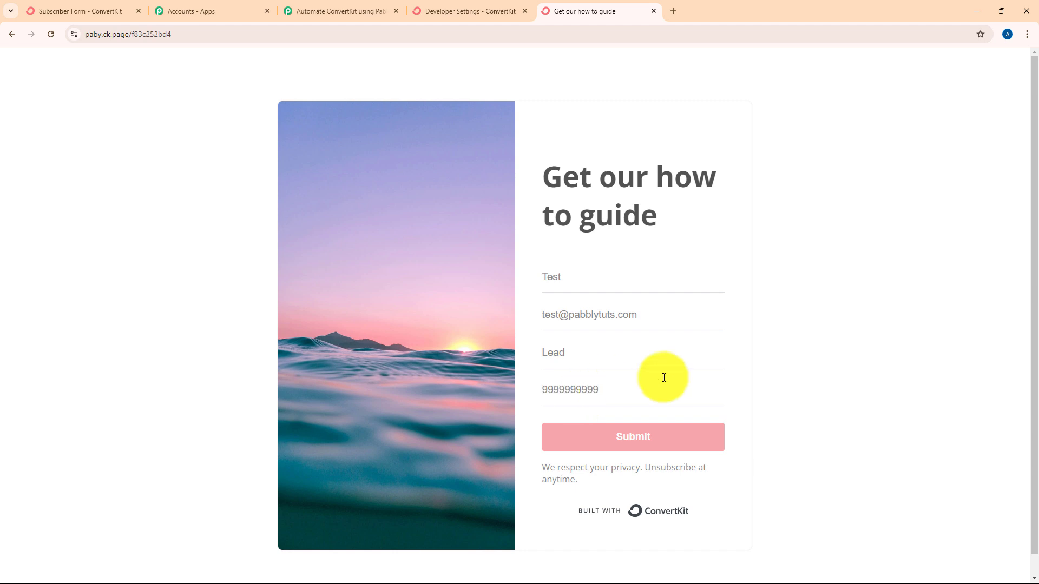
{"action": "left_click", "coordinate": [663, 436]}
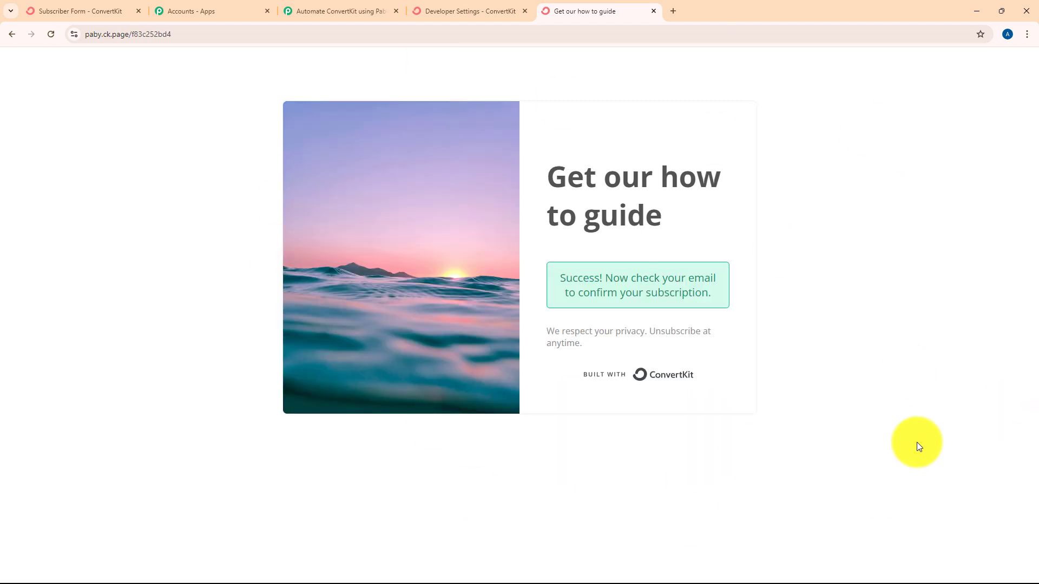
Return to the Pabbly Connect workflow and check the captured response's first name, email address and creation date
{"action": "left_click", "coordinate": [317, 7]}
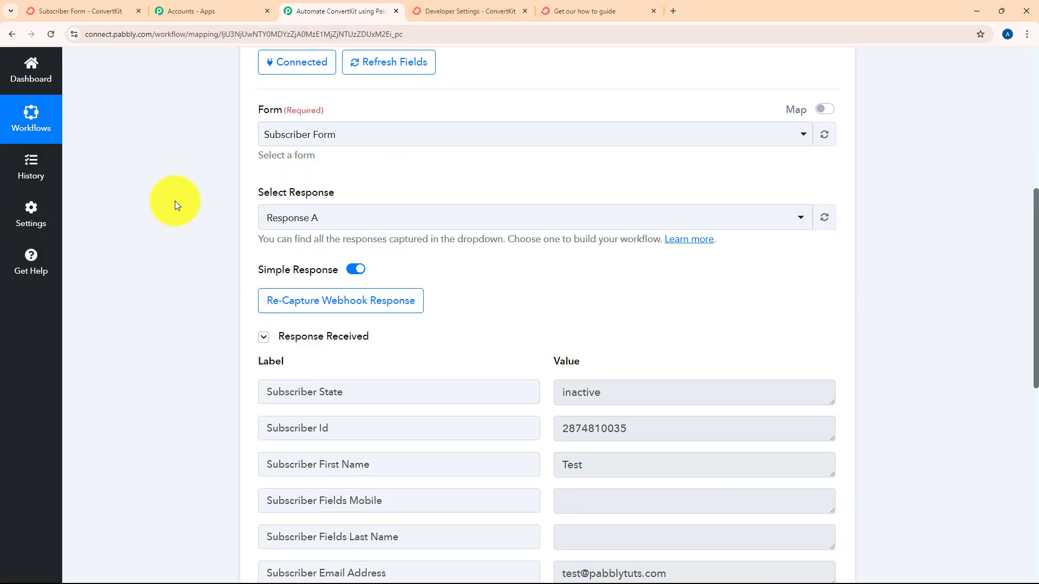
{"action": "scroll", "coordinate": [174, 205], "scroll_direction": "down", "scroll_amount": 3}
{"action": "scroll", "coordinate": [174, 200], "scroll_direction": "down", "scroll_amount": 1}
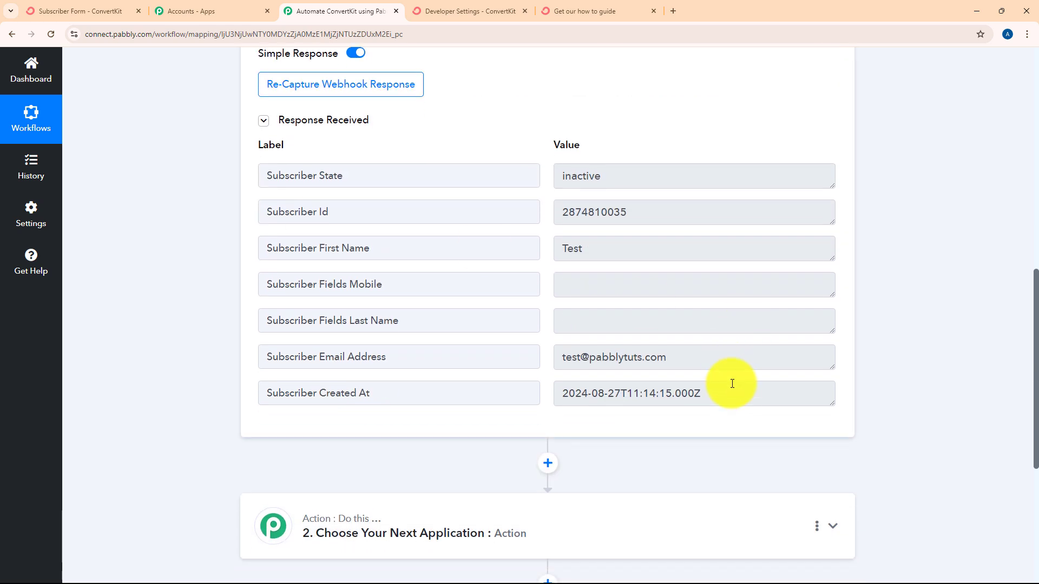
{"action": "left_click_drag", "start_coordinate": [599, 243], "coordinate": [543, 246]}
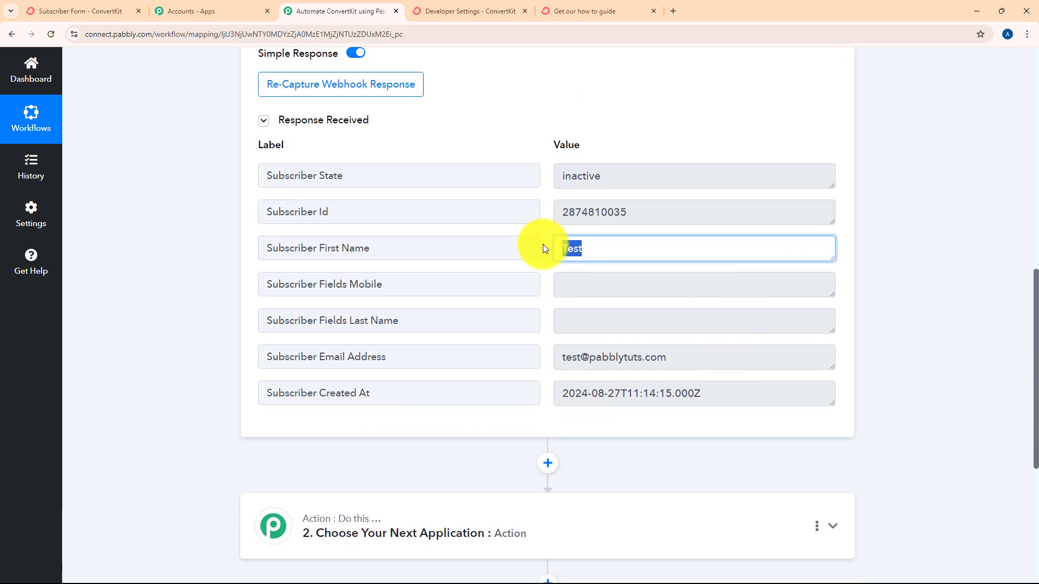
{"action": "left_click", "coordinate": [656, 210]}
{"action": "left_click_drag", "start_coordinate": [711, 356], "coordinate": [541, 354]}
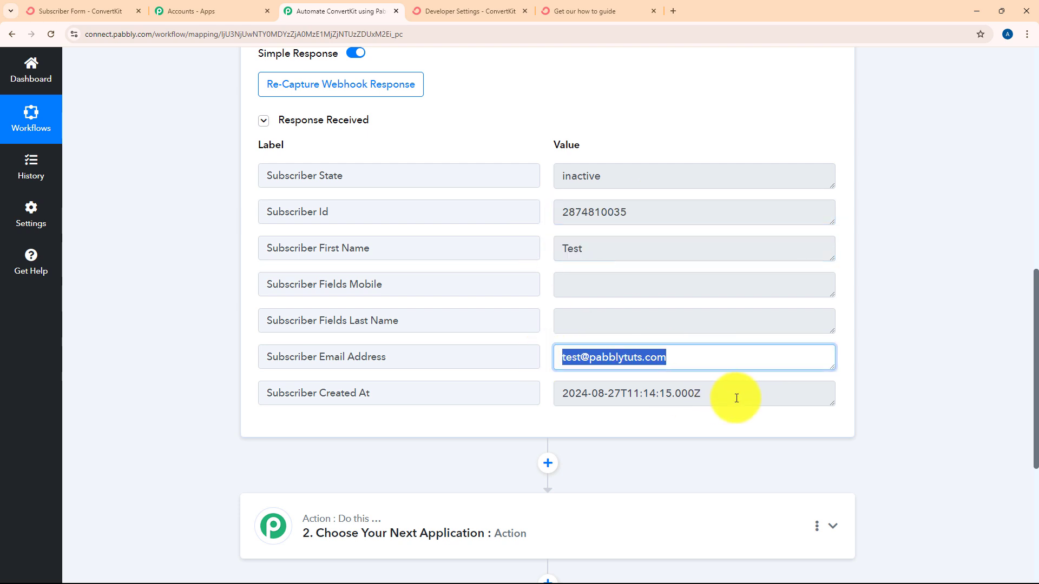
{"action": "left_click_drag", "start_coordinate": [736, 394], "coordinate": [540, 396]}
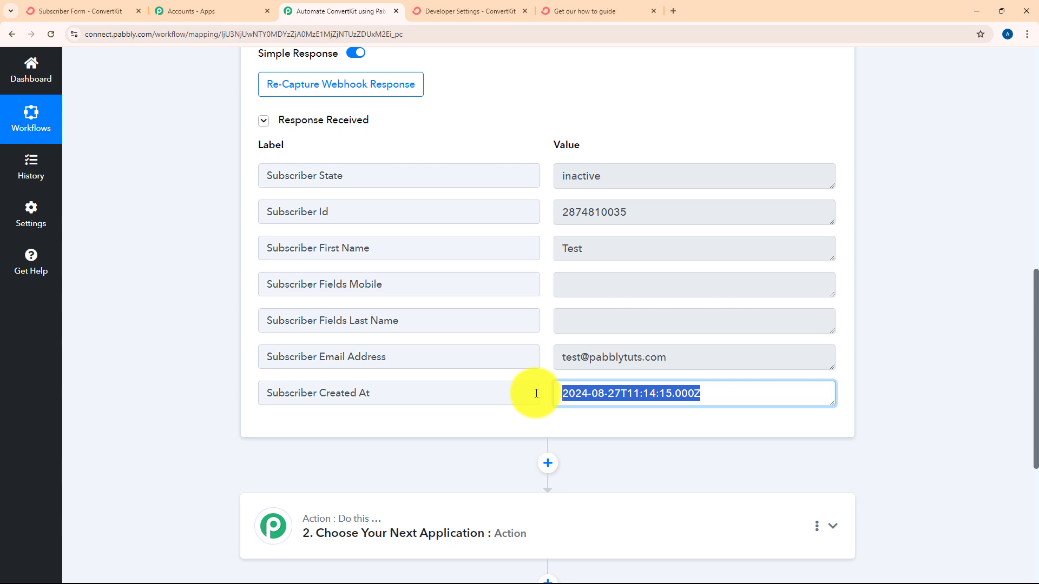
Switch to ConvertKit and check the Confirmed Subscribers list for the test submission
{"action": "left_click", "coordinate": [72, 9]}
{"action": "left_click", "coordinate": [719, 253]}
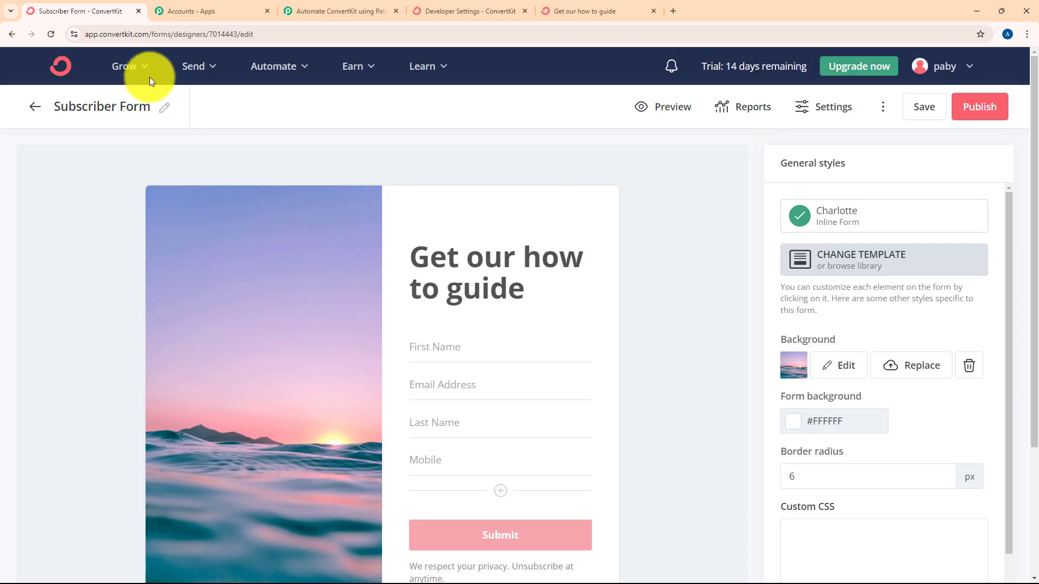
{"action": "left_click", "coordinate": [124, 66]}
{"action": "left_click", "coordinate": [153, 119]}
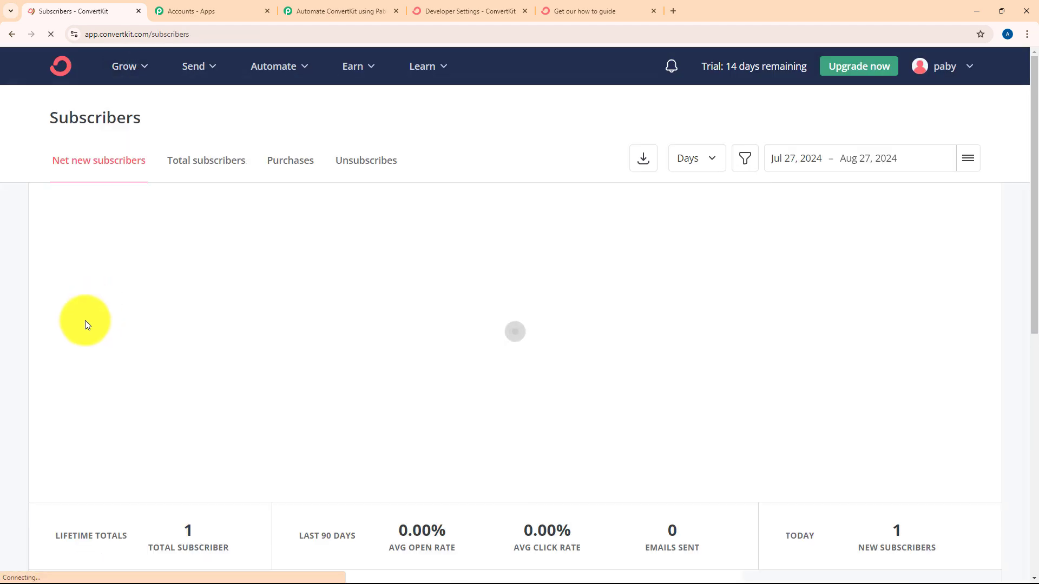
{"action": "scroll", "coordinate": [85, 321], "scroll_direction": "down", "scroll_amount": 8}
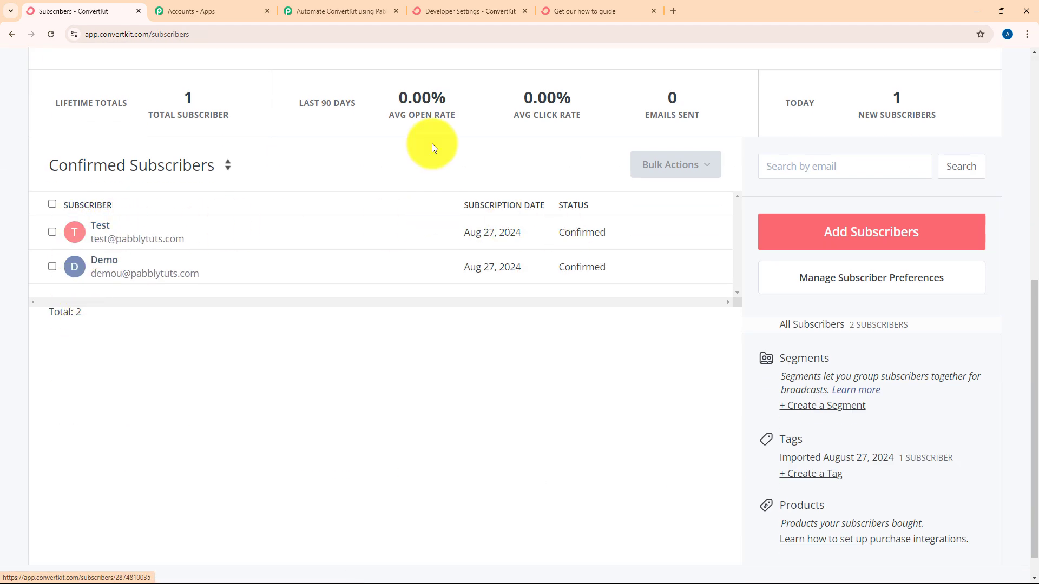
Return to the Pabbly Connect workflow, review the ConvertKit trigger's available events without changing the selection, and collapse the trigger
{"action": "left_click", "coordinate": [352, 10]}
{"action": "scroll", "coordinate": [1018, 393], "scroll_direction": "up", "scroll_amount": 9}
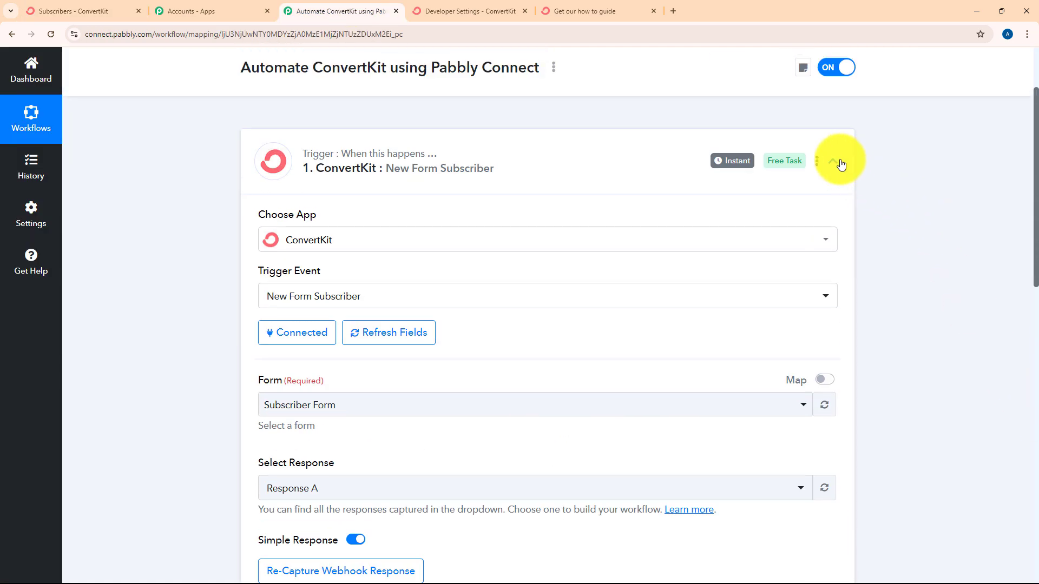
{"action": "left_click", "coordinate": [839, 162]}
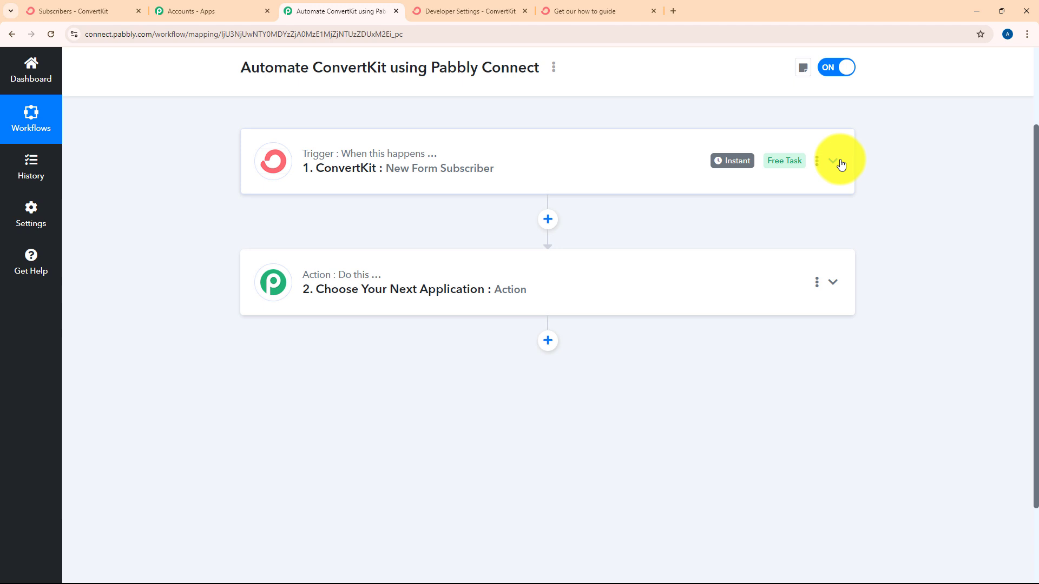
{"action": "left_click", "coordinate": [446, 163]}
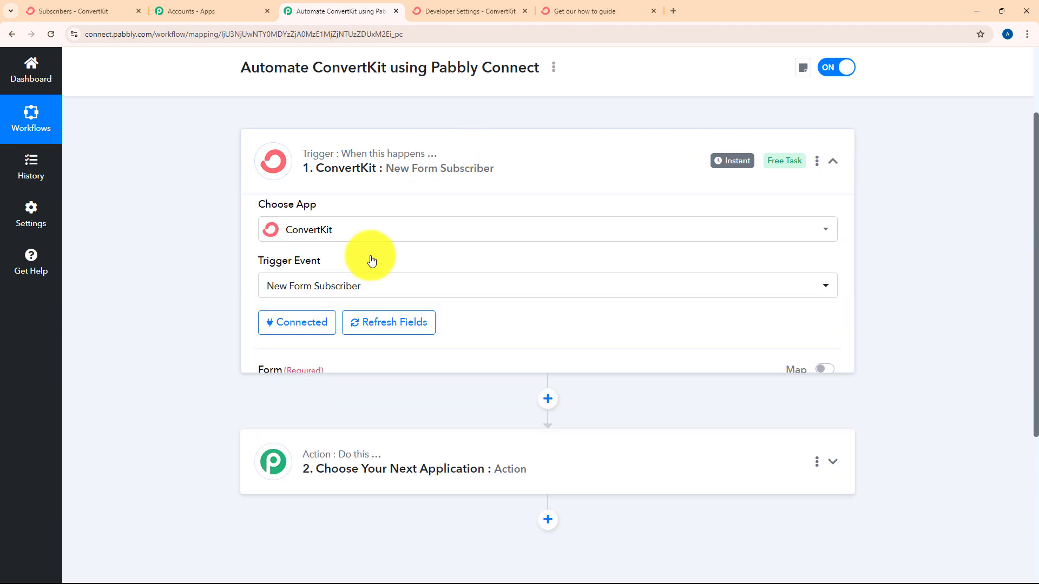
{"action": "scroll", "coordinate": [195, 344], "scroll_direction": "up", "scroll_amount": 1}
{"action": "scroll", "coordinate": [195, 343], "scroll_direction": "down", "scroll_amount": 2}
{"action": "left_click", "coordinate": [286, 238]}
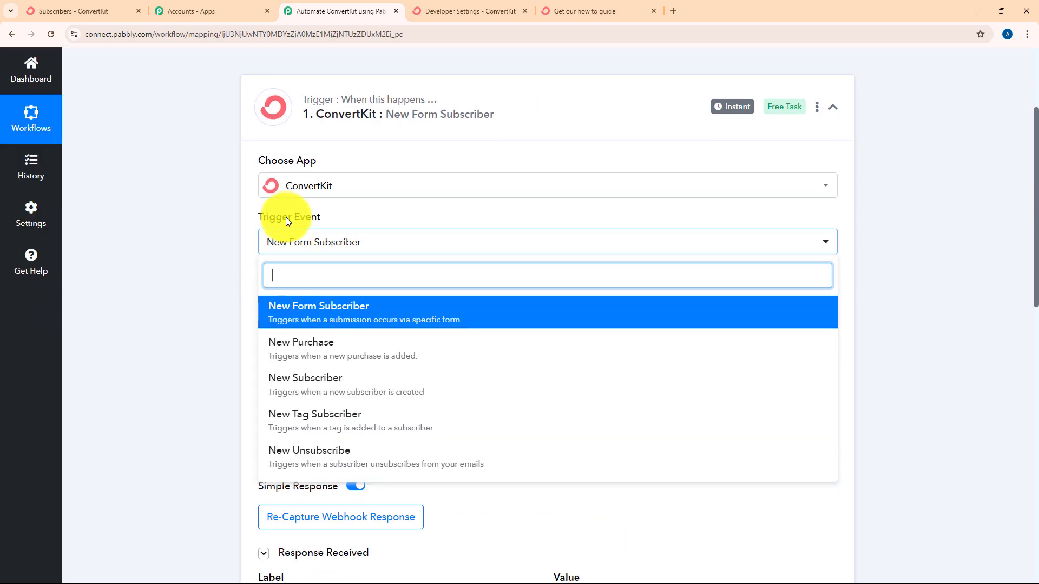
{"action": "left_click", "coordinate": [213, 362]}
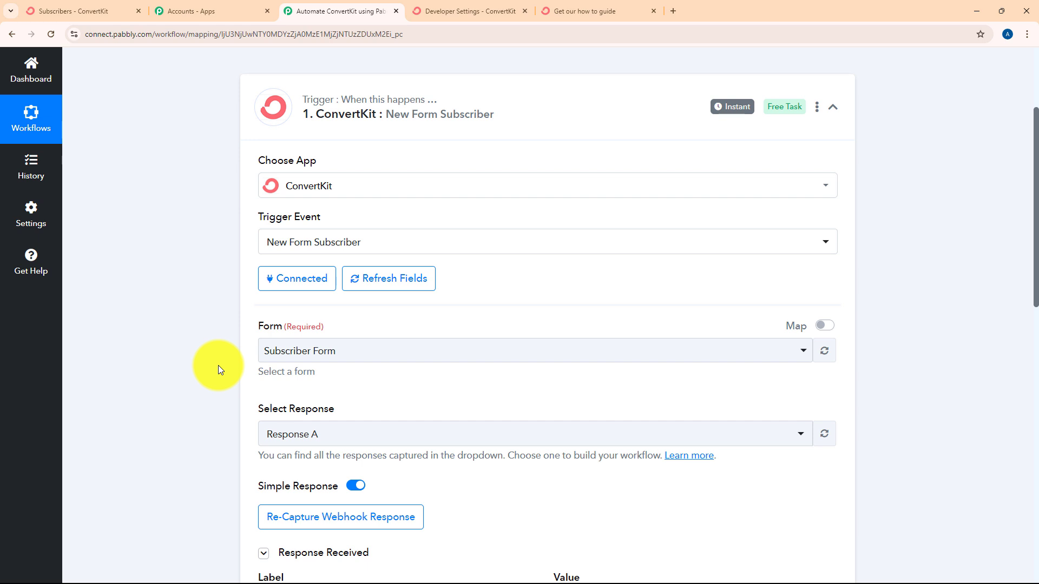
{"action": "left_click", "coordinate": [831, 106]}
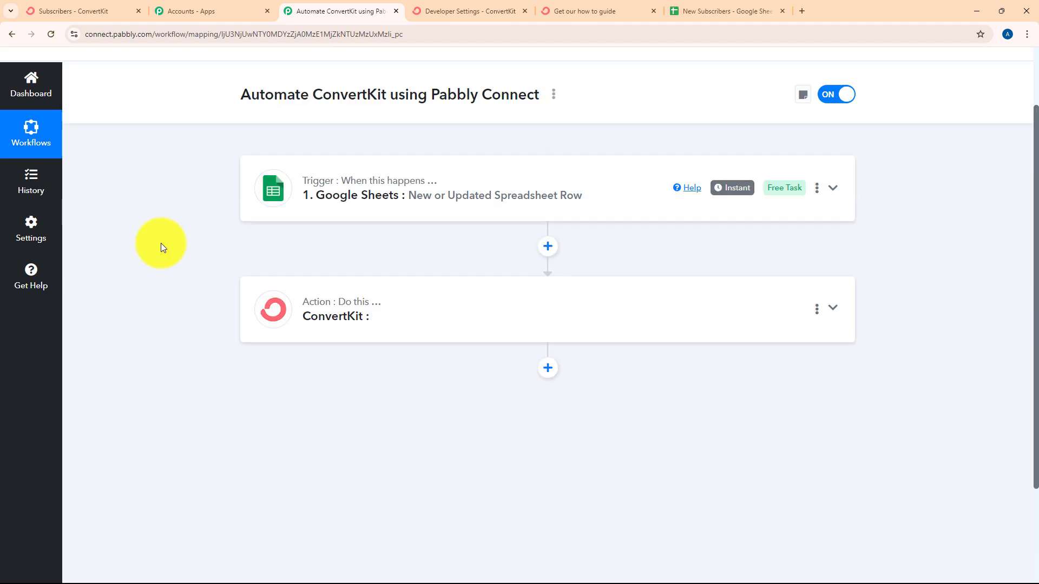
Review the New Subscribers spreadsheet in Google Sheets and the workflow's New or Updated Spreadsheet Row trigger setup
{"action": "left_click", "coordinate": [698, 11]}
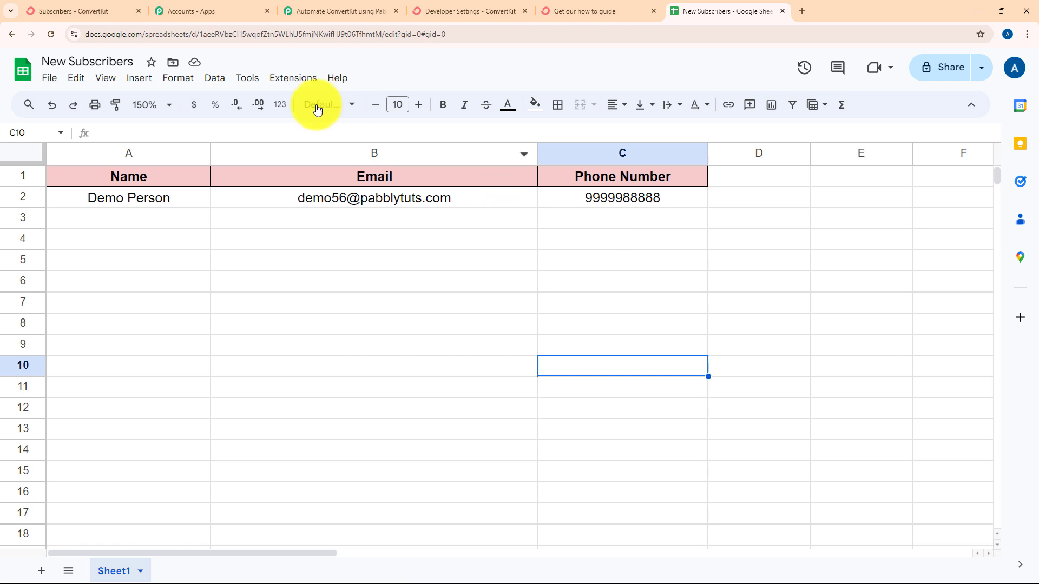
{"action": "left_click", "coordinate": [347, 12]}
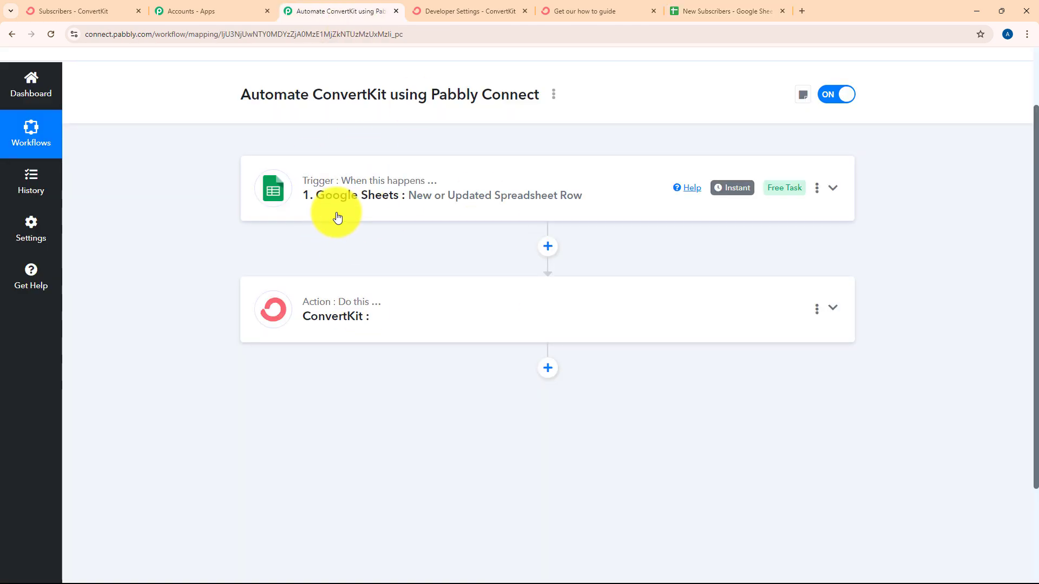
{"action": "left_click", "coordinate": [399, 217]}
{"action": "scroll", "coordinate": [159, 272], "scroll_direction": "up", "scroll_amount": 1}
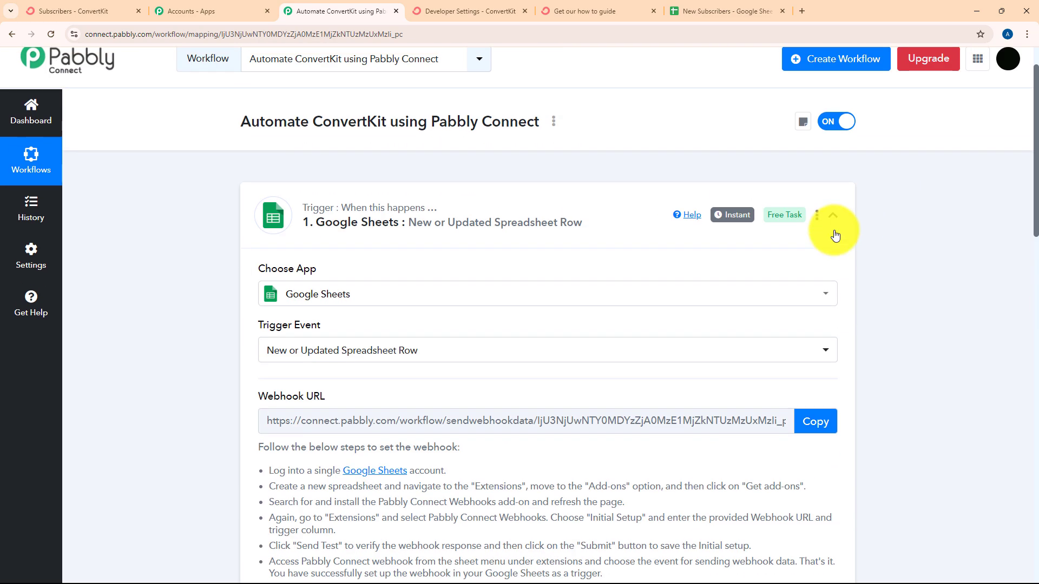
{"action": "left_click", "coordinate": [832, 215]}
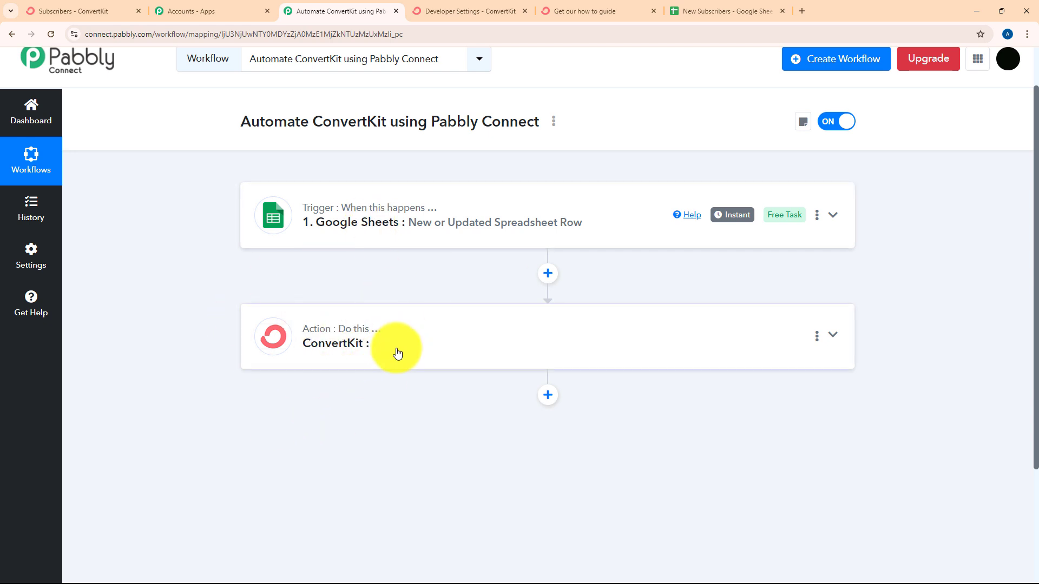
{"action": "left_click", "coordinate": [424, 223]}
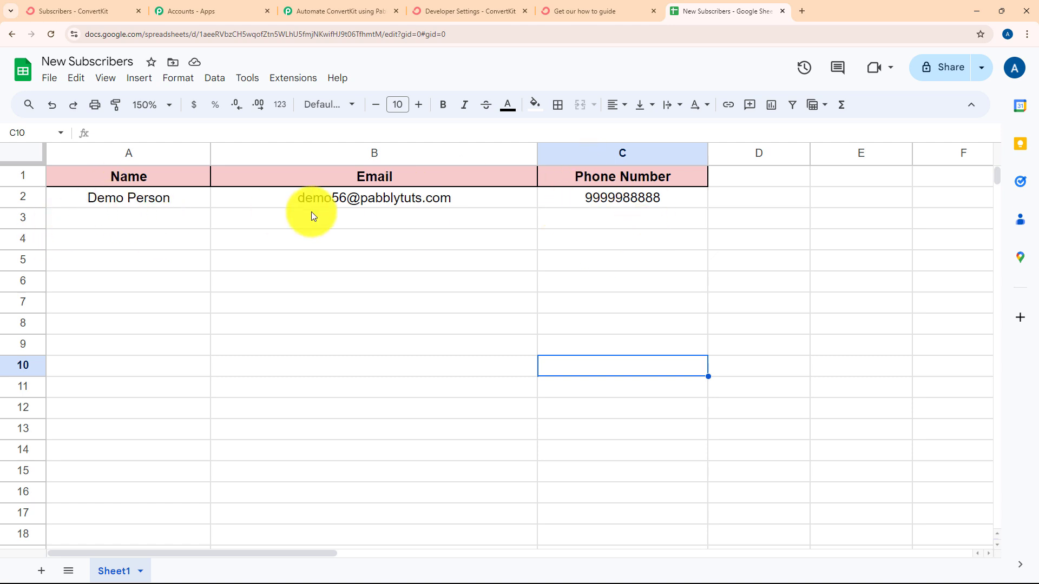
Return to the Pabbly Connect workflow and check the name, email and phone number captured by the Google Sheets trigger
{"action": "left_click", "coordinate": [346, 15]}
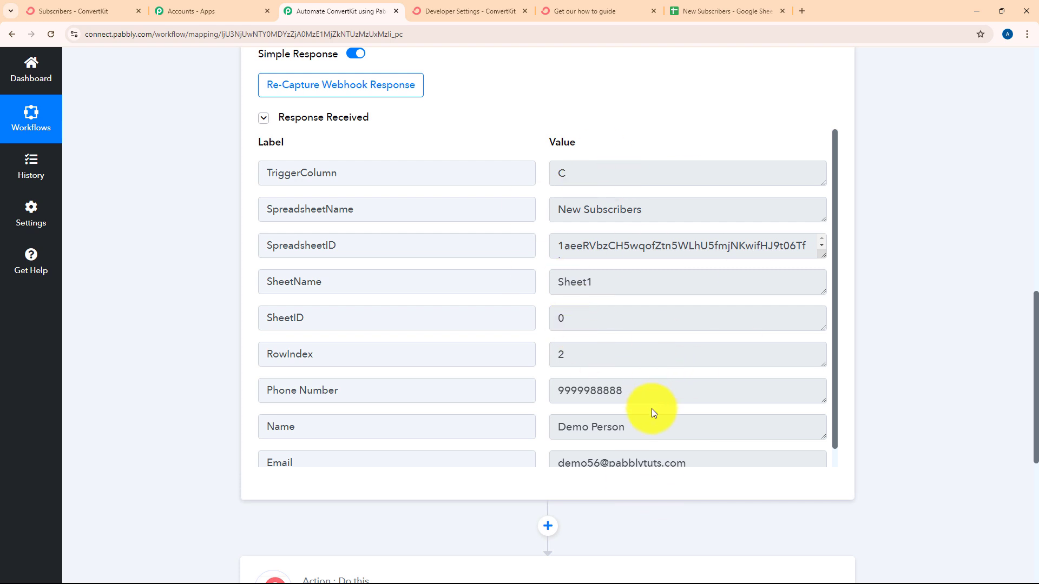
{"action": "left_click_drag", "start_coordinate": [660, 429], "coordinate": [552, 443]}
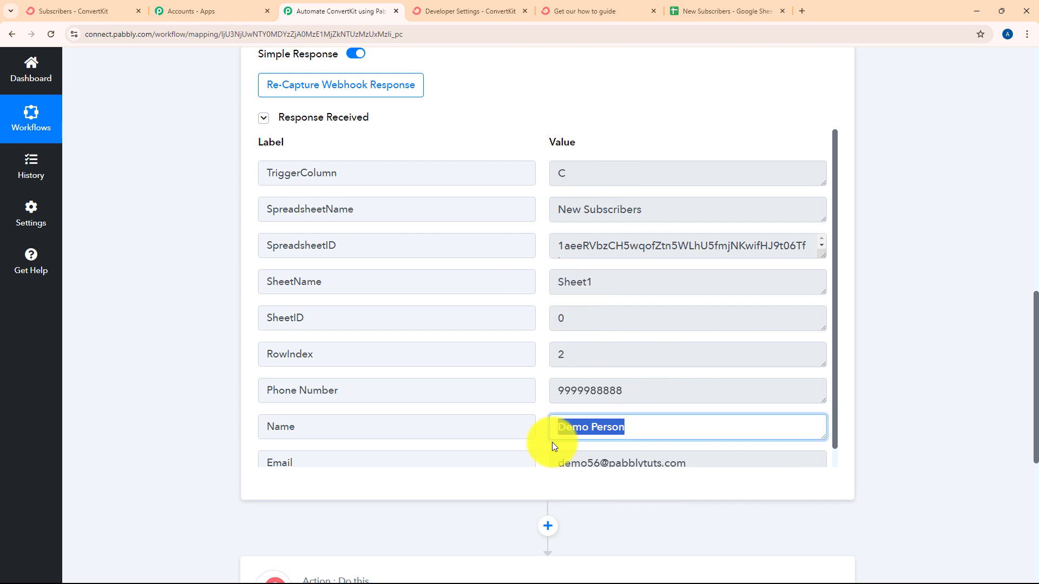
{"action": "left_click_drag", "start_coordinate": [697, 460], "coordinate": [552, 474]}
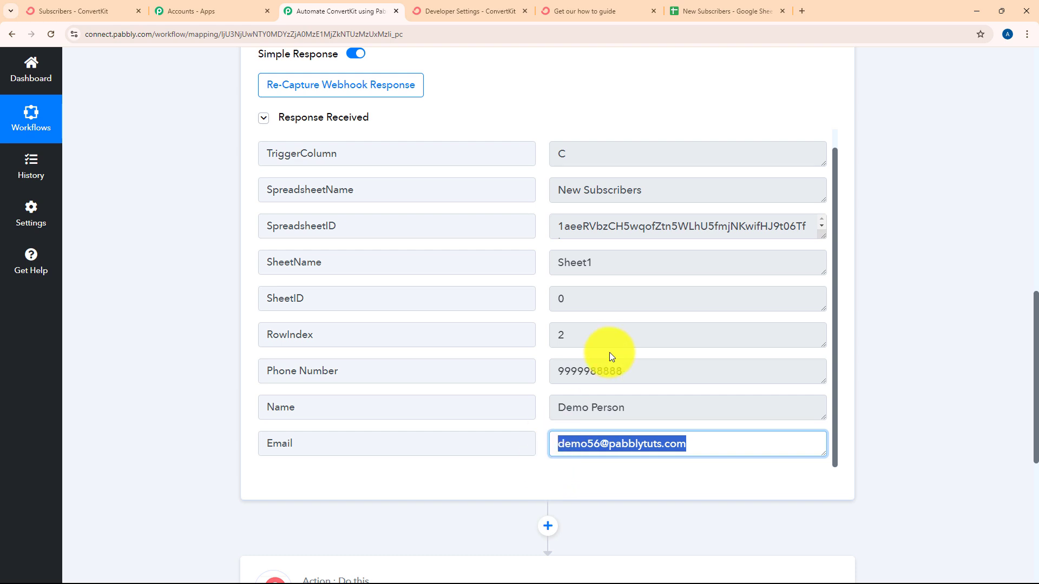
{"action": "left_click", "coordinate": [624, 378]}
{"action": "double_click", "coordinate": [623, 377]}
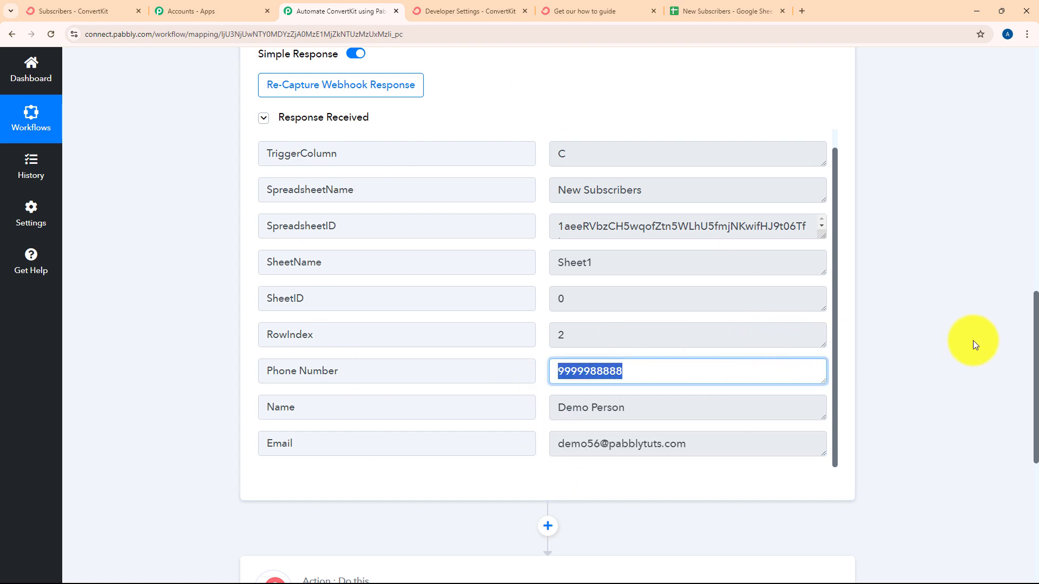
Expand the ConvertKit action and choose Add Subscriber to a Form as its action event
{"action": "scroll", "coordinate": [972, 338], "scroll_direction": "down", "scroll_amount": 7}
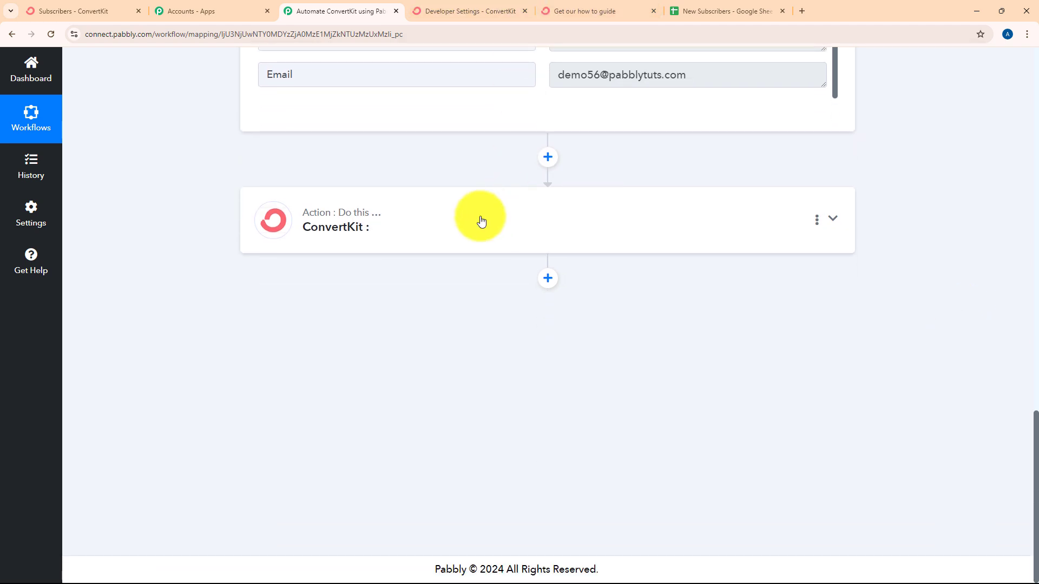
{"action": "left_click", "coordinate": [417, 238]}
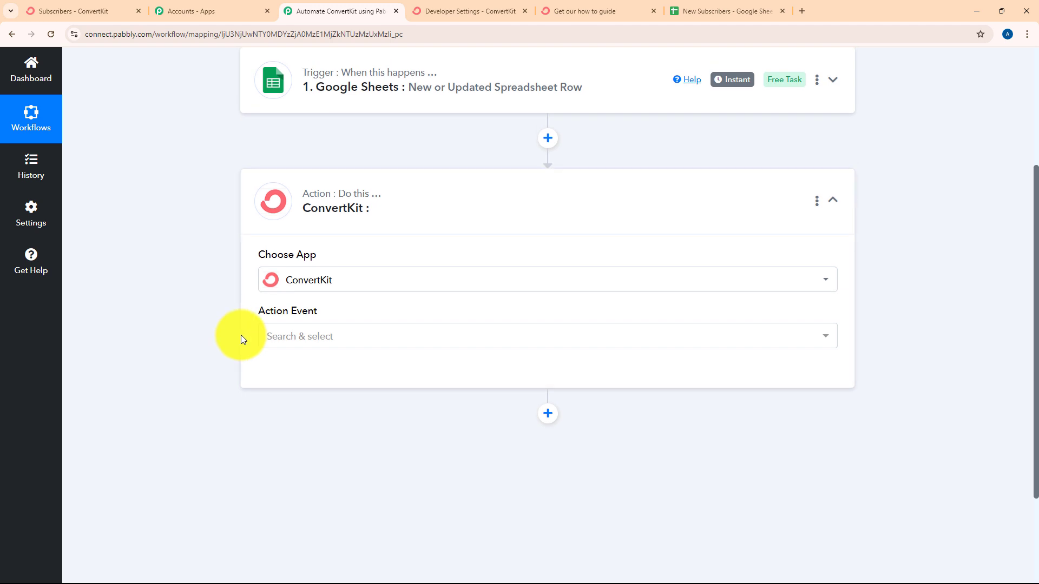
{"action": "scroll", "coordinate": [241, 336], "scroll_direction": "down", "scroll_amount": 1}
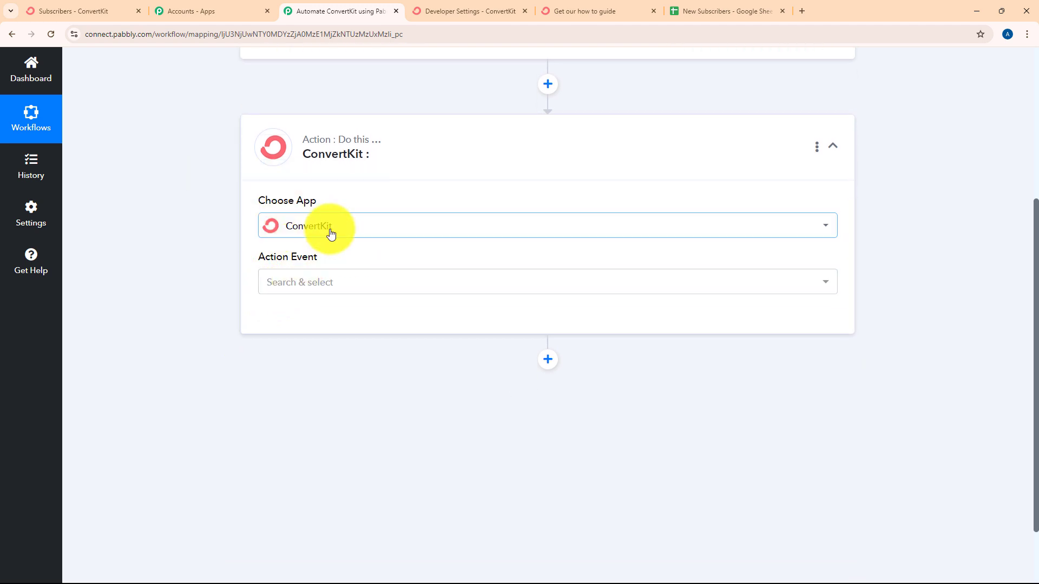
{"action": "left_click", "coordinate": [336, 287]}
{"action": "scroll", "coordinate": [335, 401], "scroll_direction": "down", "scroll_amount": 2}
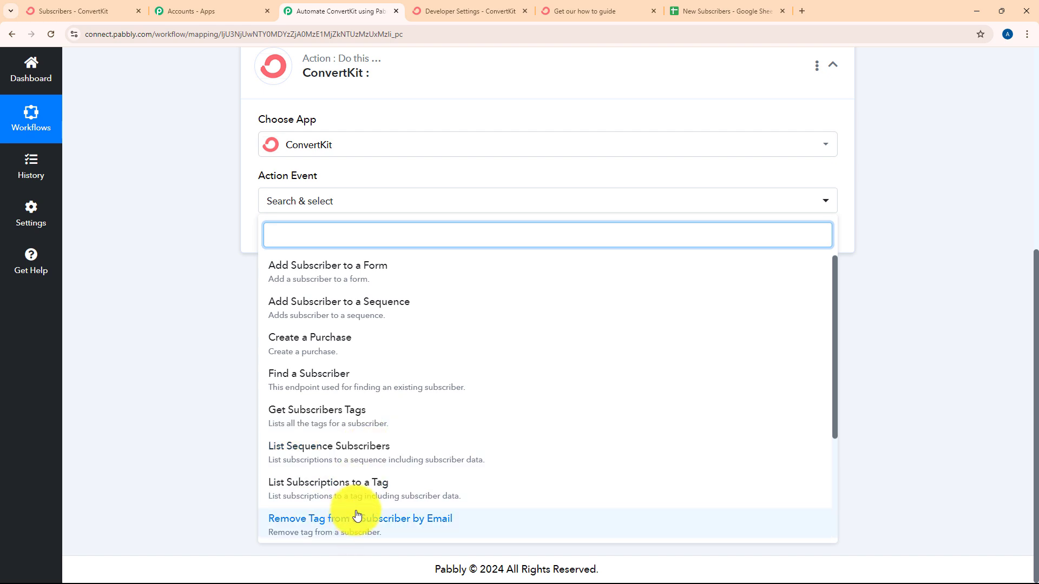
{"action": "left_click", "coordinate": [310, 281]}
Connect the ConvertKit action using the existing connection ConvertKit #40 and save it
{"action": "left_click", "coordinate": [287, 239]}
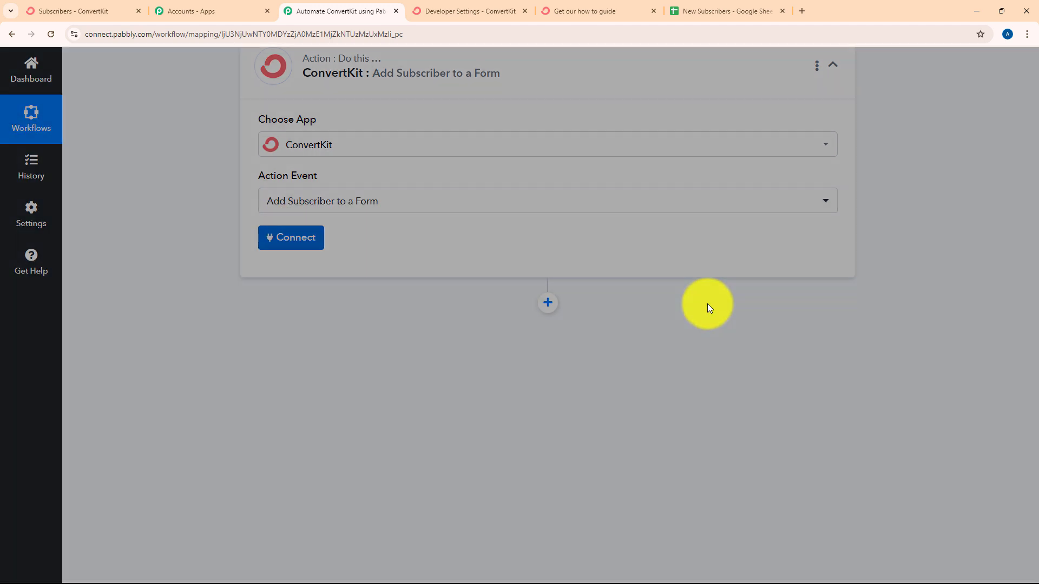
{"action": "left_click", "coordinate": [479, 186]}
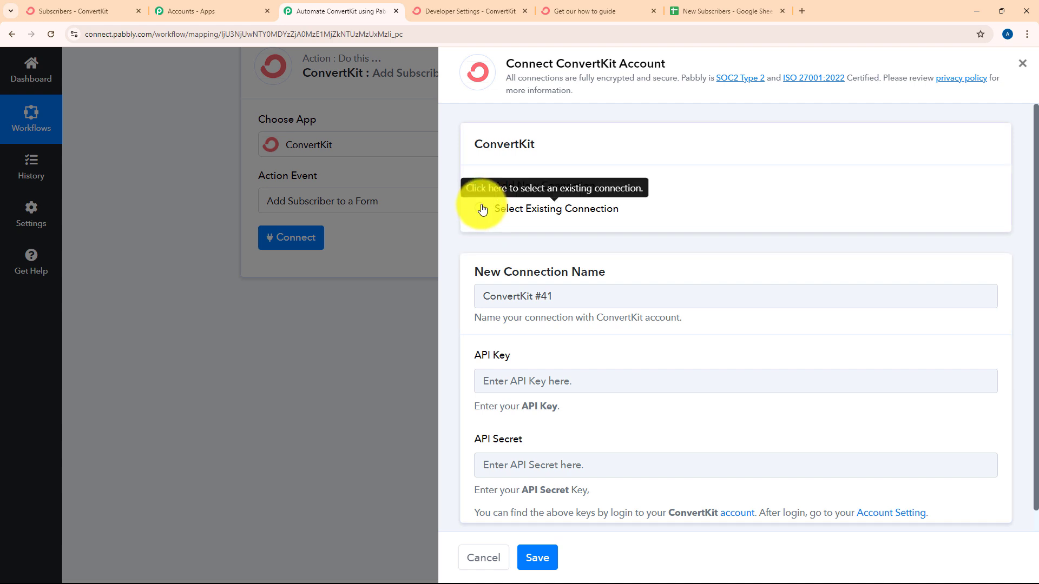
{"action": "left_click", "coordinate": [479, 208]}
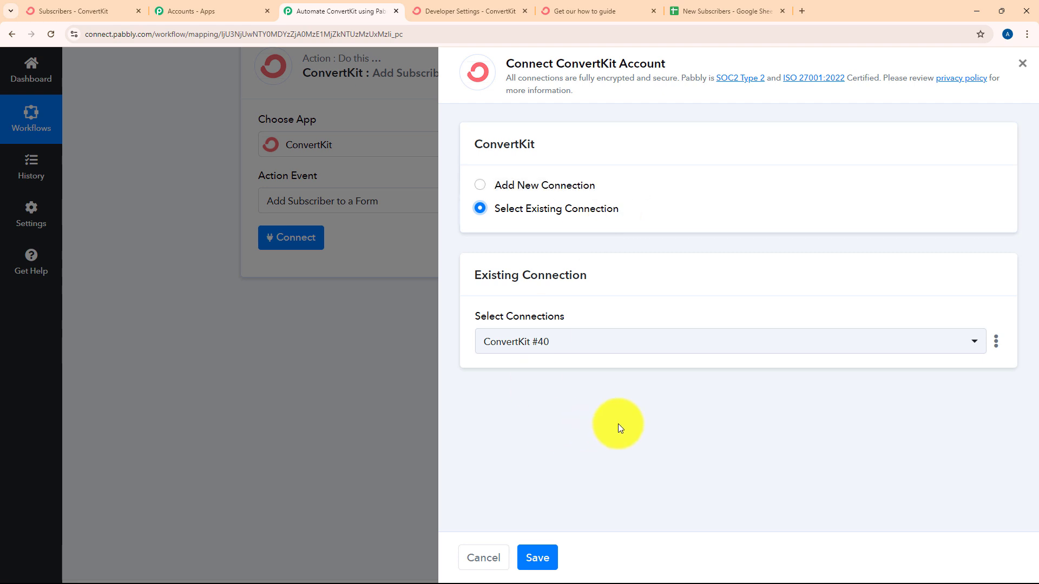
{"action": "left_click", "coordinate": [538, 557]}
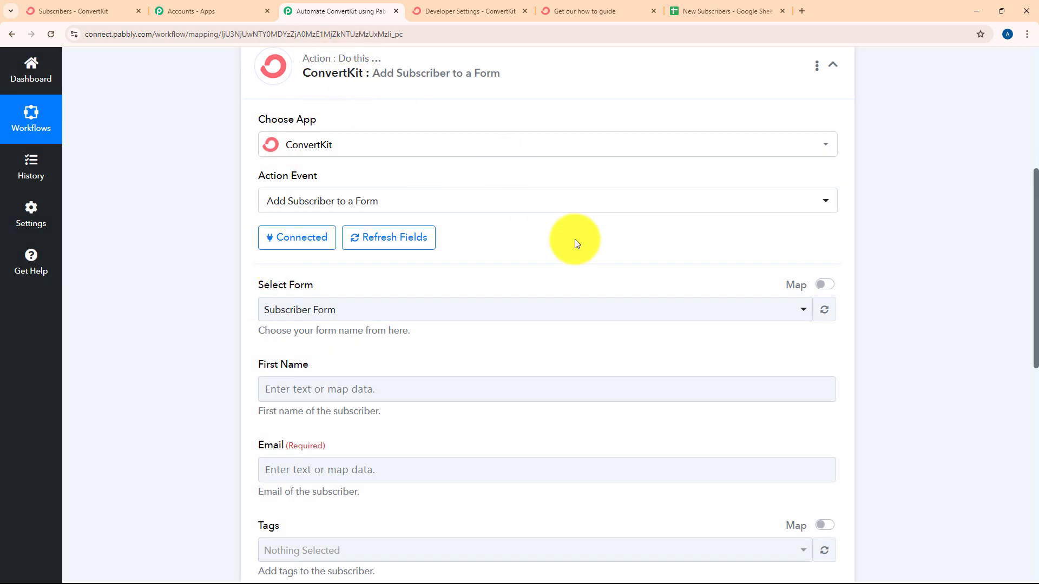
Review the ConvertKit action's form selection and its subscriber fields, keeping Subscriber Form selected
{"action": "scroll", "coordinate": [576, 242], "scroll_direction": "down", "scroll_amount": 6}
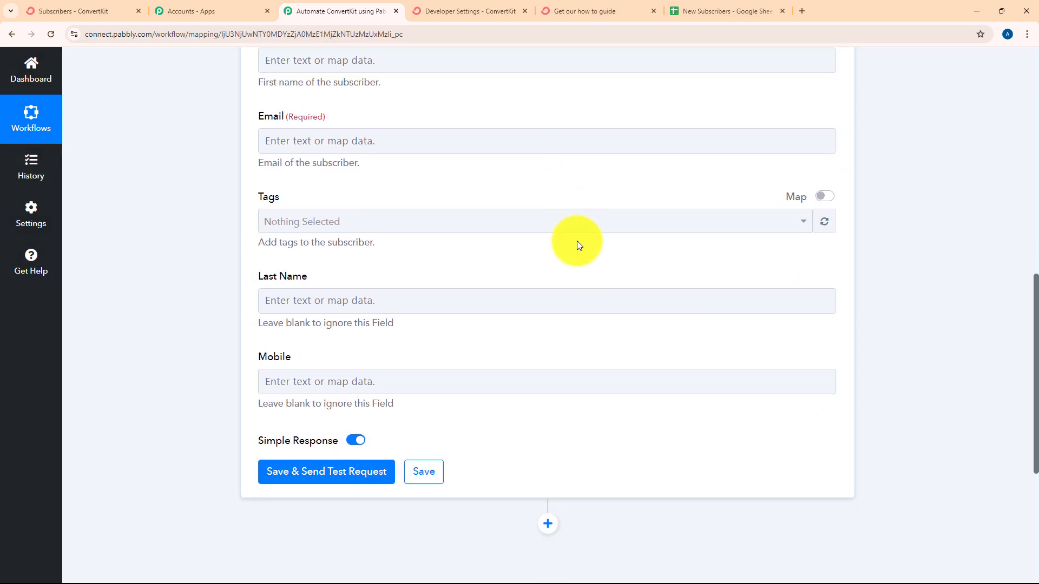
{"action": "scroll", "coordinate": [577, 241], "scroll_direction": "up", "scroll_amount": 3}
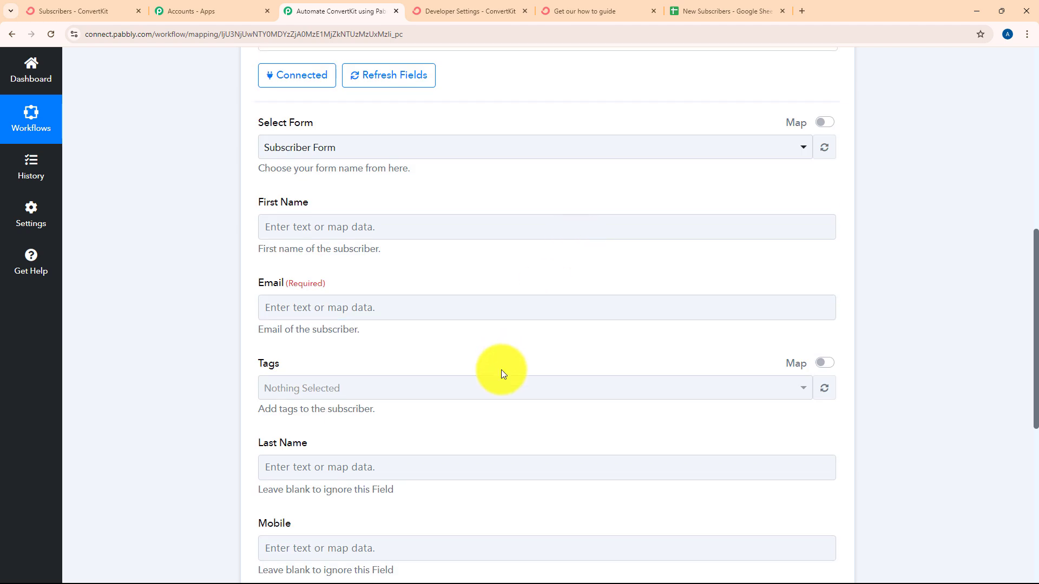
{"action": "scroll", "coordinate": [341, 109], "scroll_direction": "up", "scroll_amount": 1}
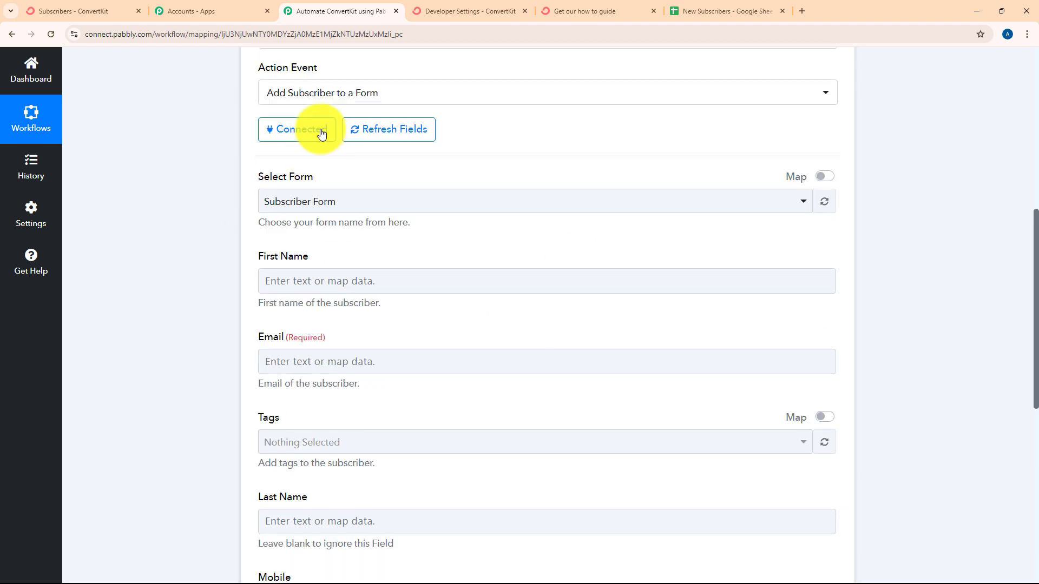
{"action": "left_click", "coordinate": [364, 201]}
{"action": "left_click", "coordinate": [177, 236]}
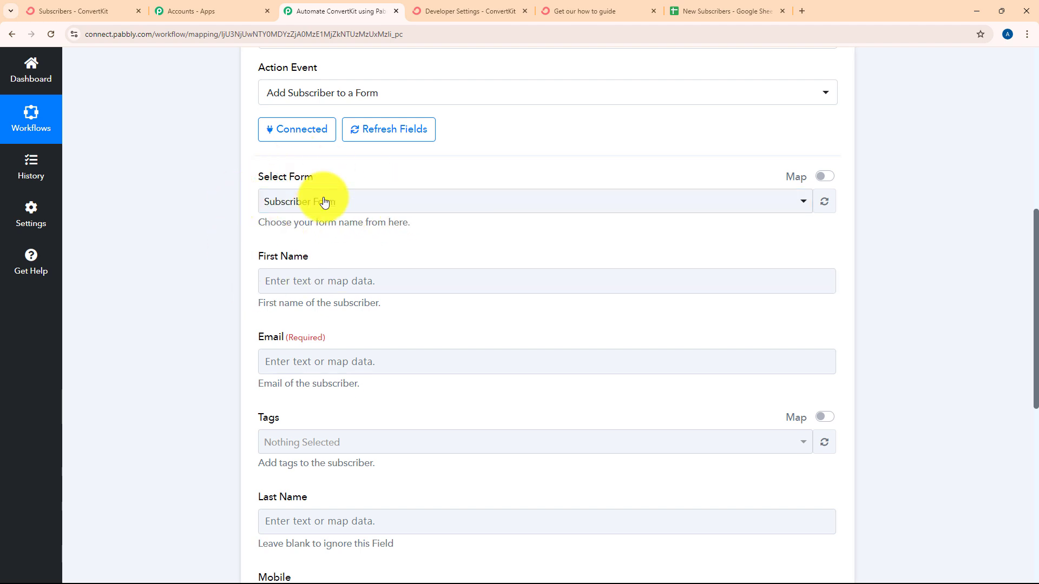
{"action": "scroll", "coordinate": [151, 272], "scroll_direction": "down", "scroll_amount": 2}
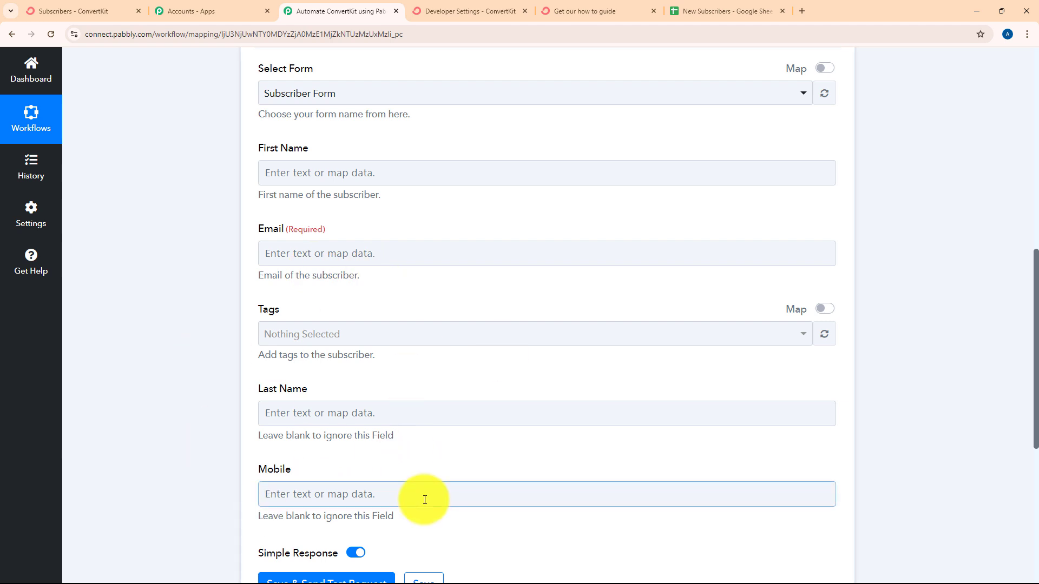
Check which Google Sheets values can be mapped to the ConvertKit action's First Name field without inserting any
{"action": "left_click", "coordinate": [298, 174]}
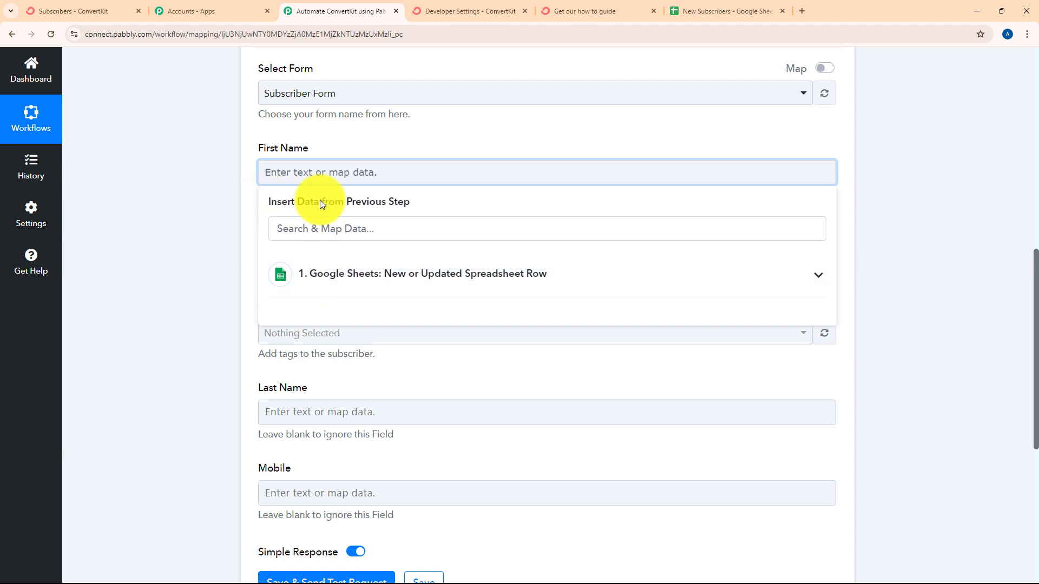
{"action": "left_click", "coordinate": [384, 279]}
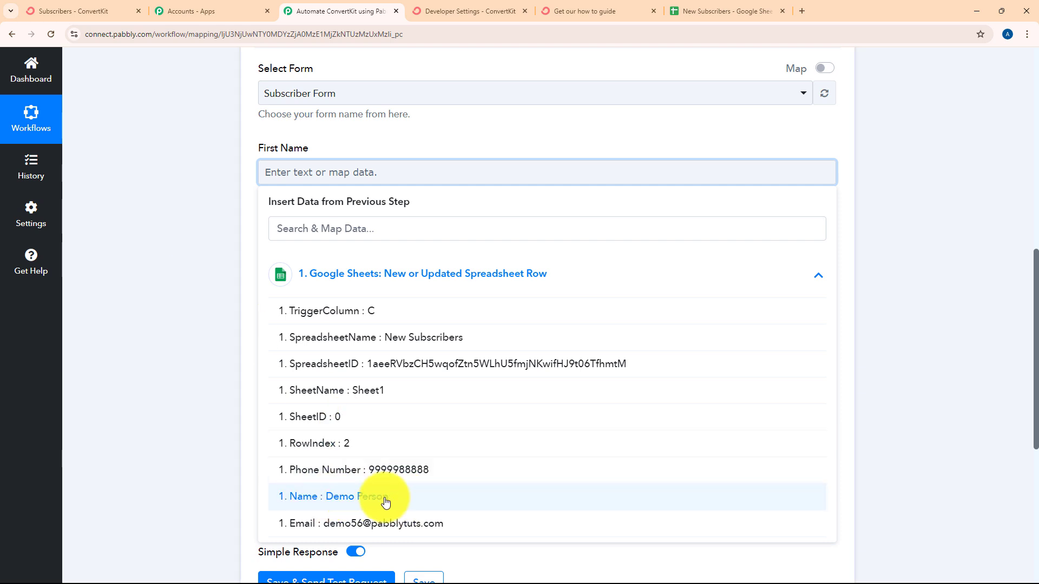
{"action": "left_click", "coordinate": [196, 458]}
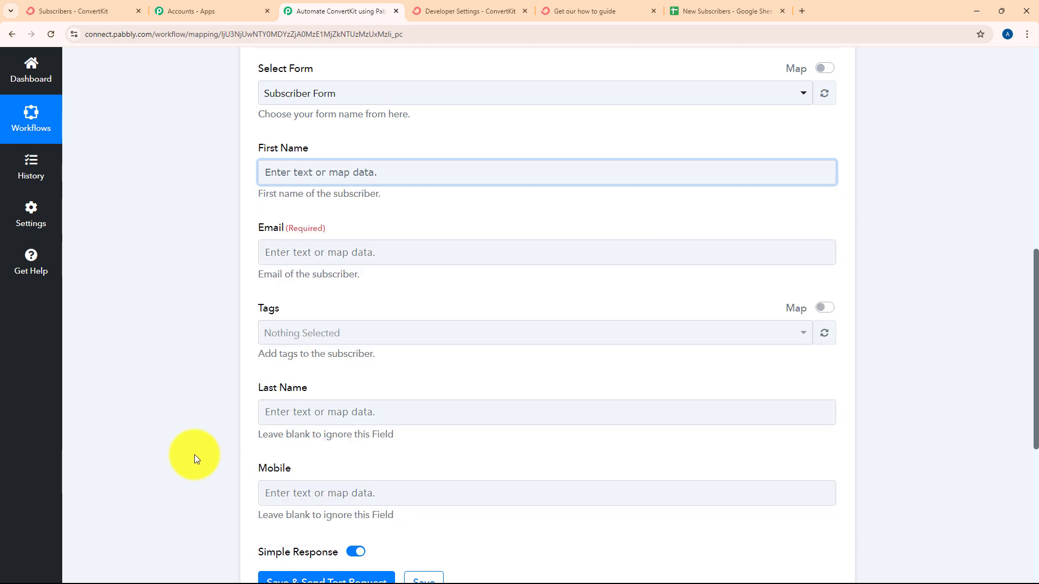
Insert a Text Formatter (Pabbly) action with the Split Text event between the Google Sheets trigger and the ConvertKit action, and connect it
{"action": "scroll", "coordinate": [194, 454], "scroll_direction": "up", "scroll_amount": 3}
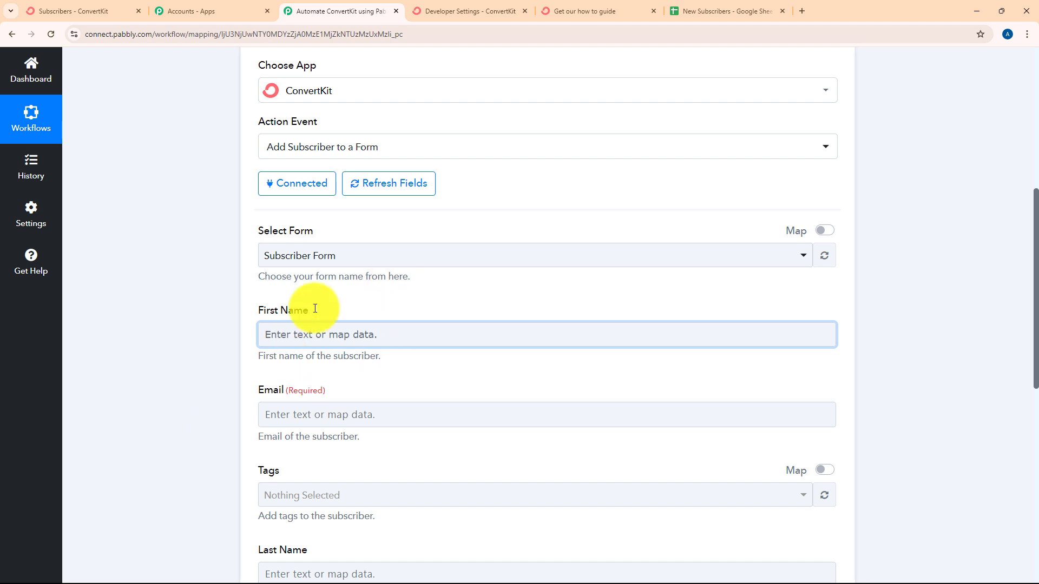
{"action": "scroll", "coordinate": [174, 437], "scroll_direction": "up", "scroll_amount": 5}
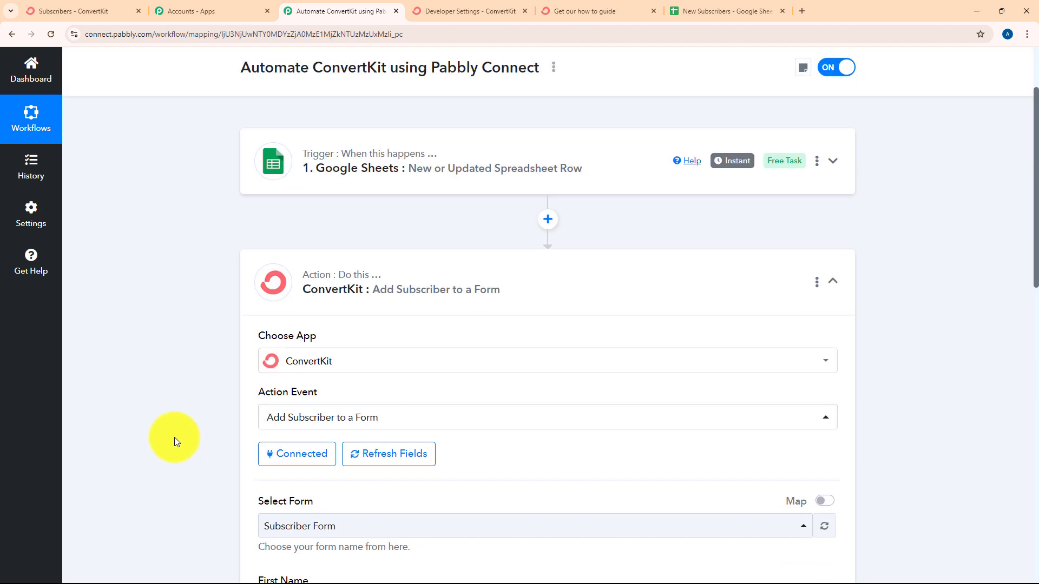
{"action": "left_click", "coordinate": [547, 222]}
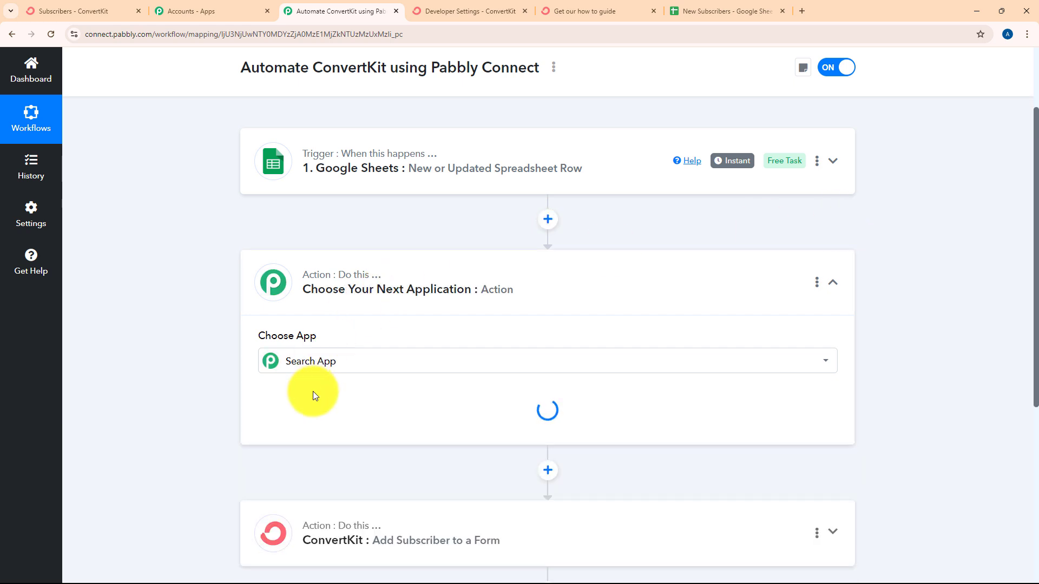
{"action": "left_click", "coordinate": [312, 361]}
{"action": "type", "text": "tex"}
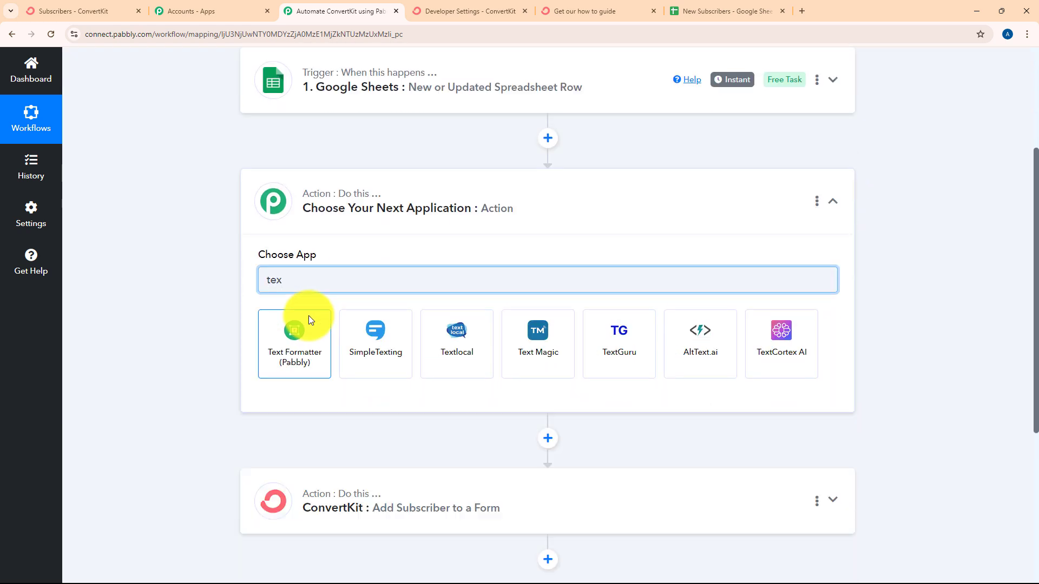
{"action": "left_click", "coordinate": [309, 320]}
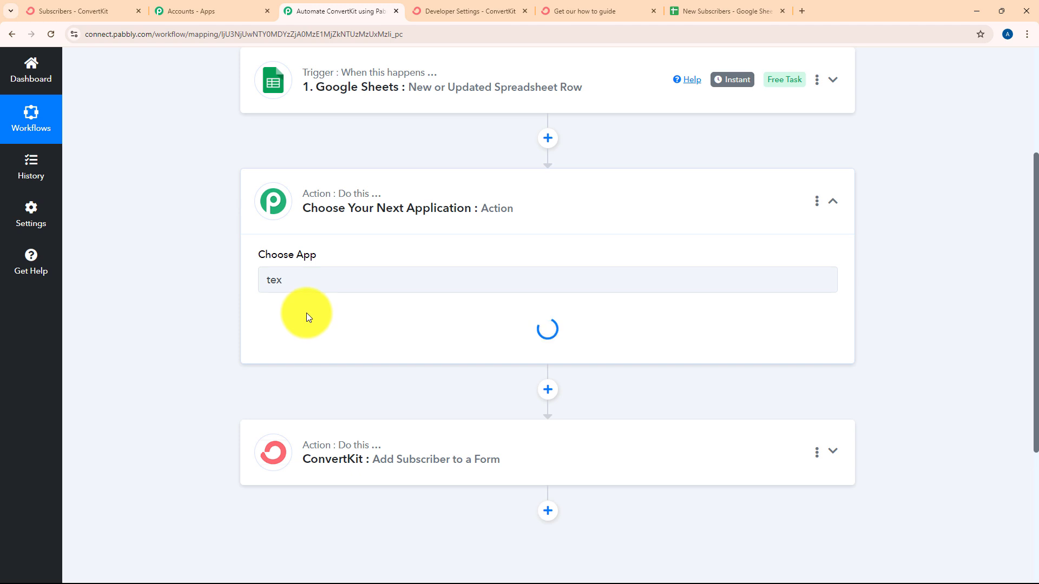
{"action": "left_click", "coordinate": [303, 343]}
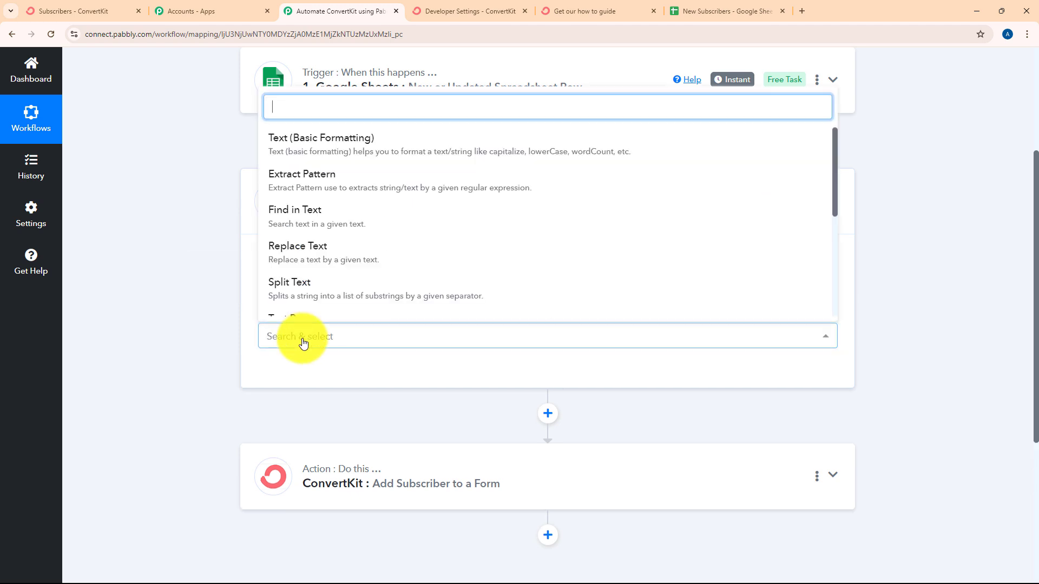
{"action": "left_click", "coordinate": [300, 287]}
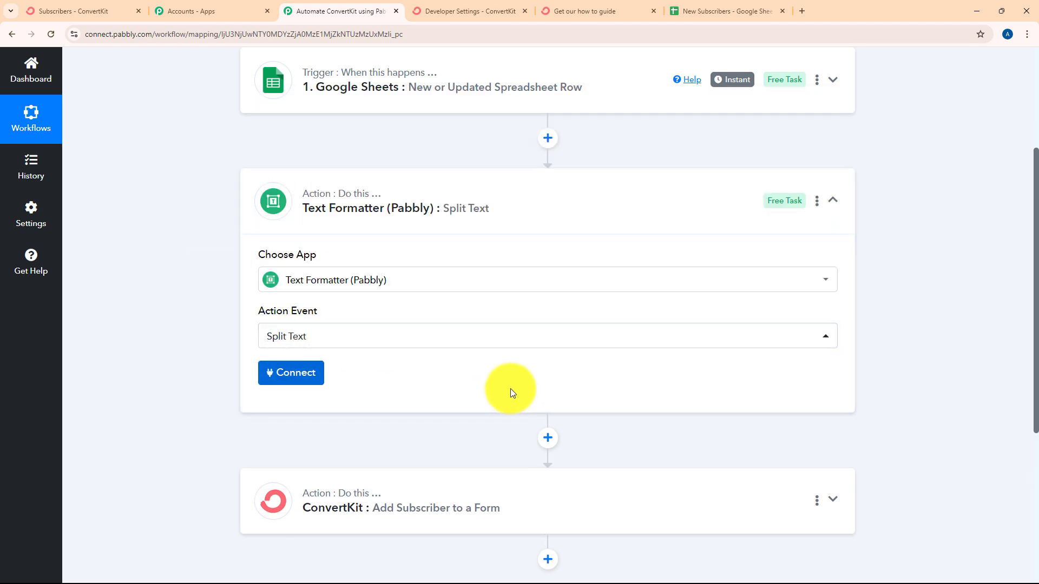
Map the Name value from the Google Sheets trigger into the Split Text action's Text to Split field
{"action": "scroll", "coordinate": [210, 214], "scroll_direction": "down", "scroll_amount": 4}
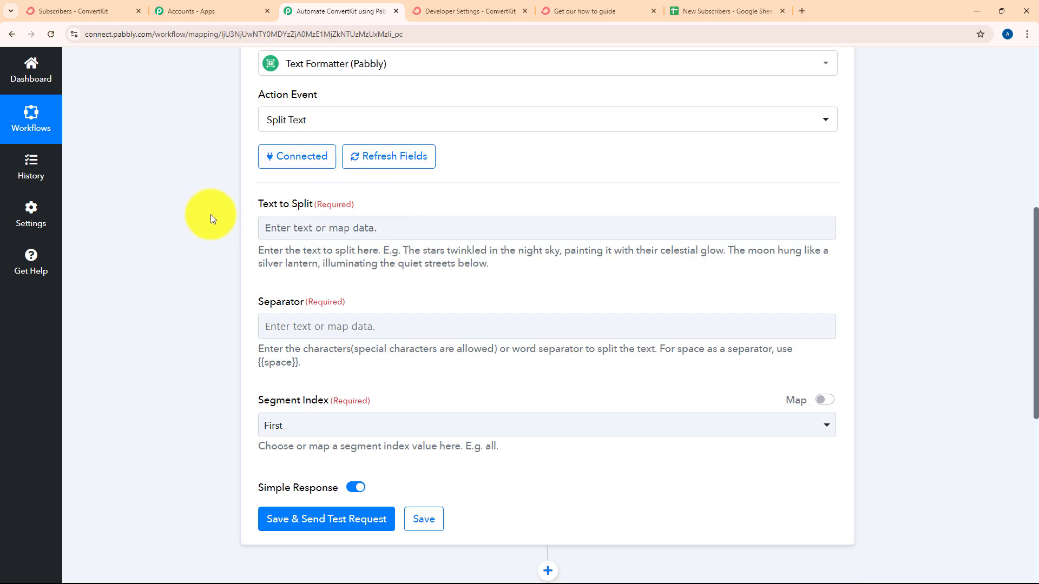
{"action": "left_click", "coordinate": [301, 233]}
{"action": "left_click", "coordinate": [409, 333]}
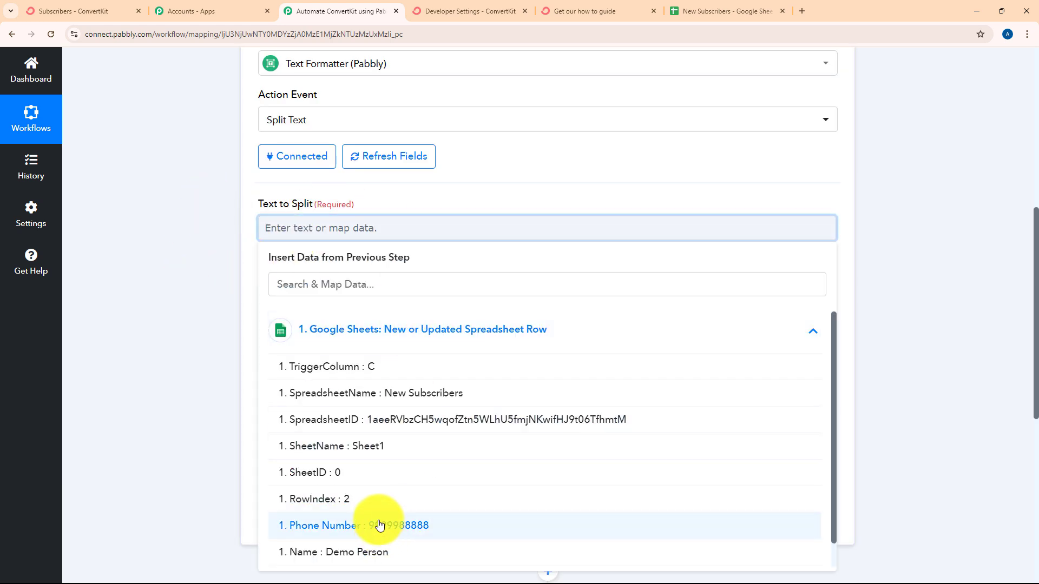
{"action": "scroll", "coordinate": [357, 524], "scroll_direction": "down", "scroll_amount": 1}
{"action": "left_click", "coordinate": [343, 527]}
{"action": "left_click", "coordinate": [175, 310]}
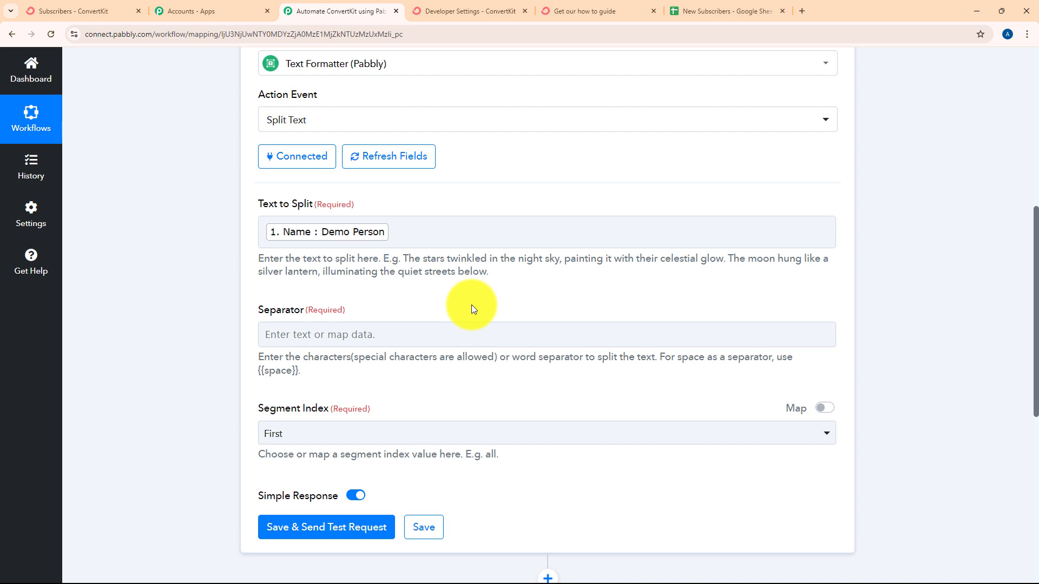
Set the Split Text action's separator to {{space}}, copied from the field's help text
{"action": "scroll", "coordinate": [471, 306], "scroll_direction": "down", "scroll_amount": 2}
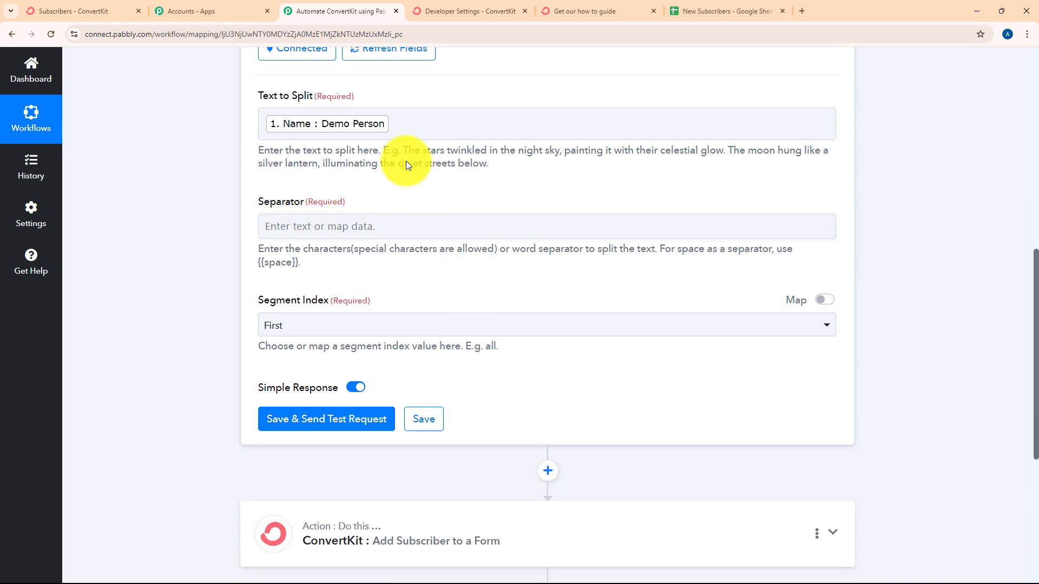
{"action": "left_click", "coordinate": [326, 223]}
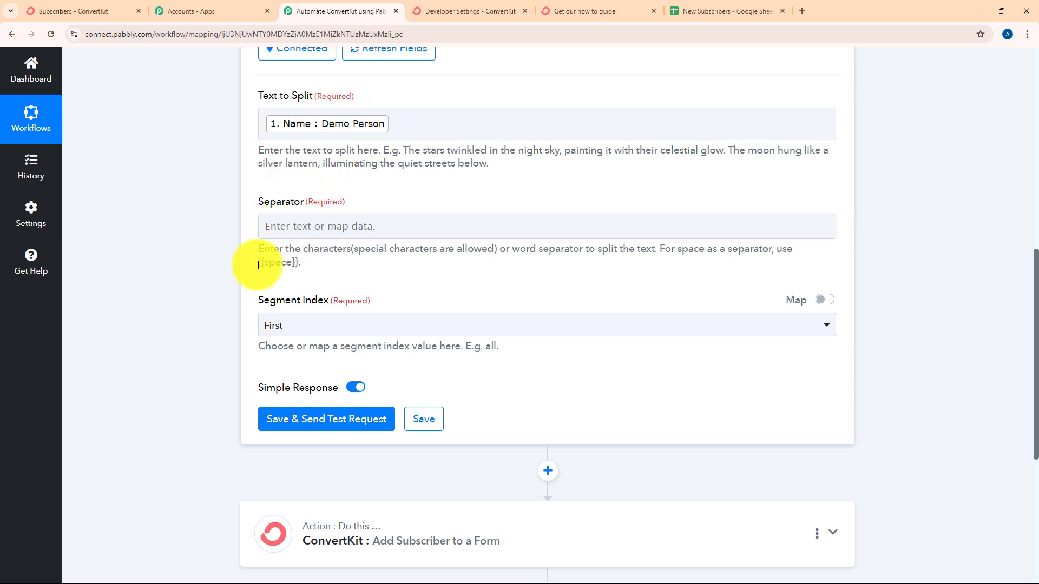
{"action": "left_click_drag", "start_coordinate": [259, 262], "coordinate": [300, 261]}
{"action": "key", "text": "ctrl+c"}
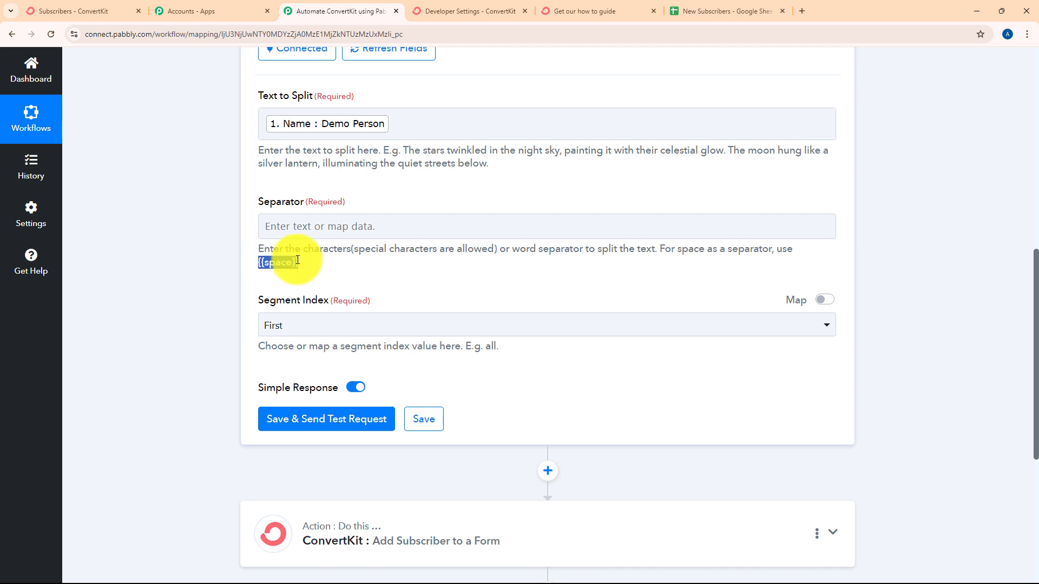
{"action": "left_click", "coordinate": [292, 226]}
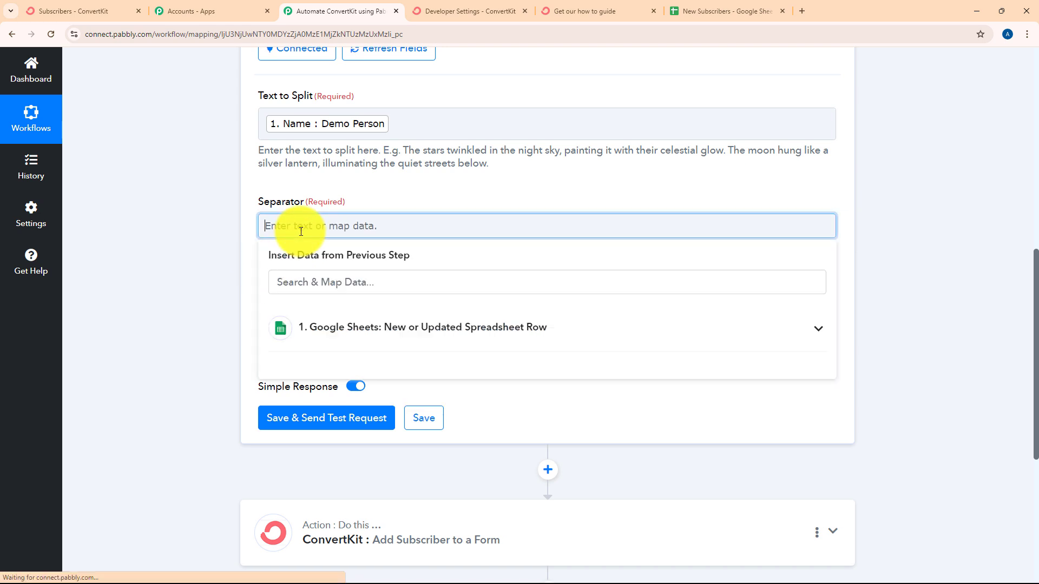
{"action": "key", "text": "ctrl+v"}
{"action": "left_click", "coordinate": [195, 232]}
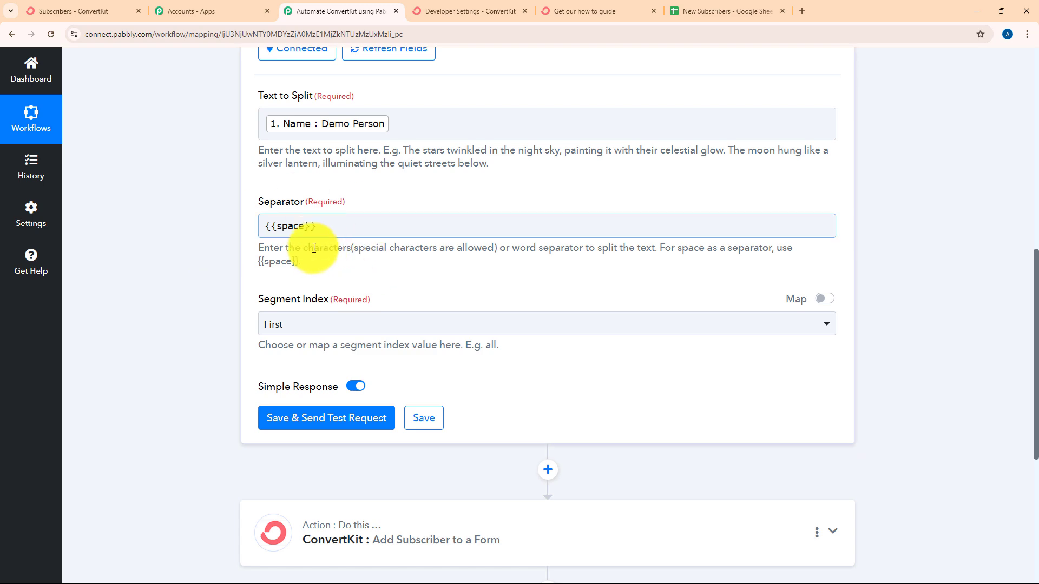
Set the Split Text action's segment index to All, save the action and send a test request
{"action": "scroll", "coordinate": [290, 326], "scroll_direction": "down", "scroll_amount": 1}
{"action": "scroll", "coordinate": [291, 326], "scroll_direction": "down", "scroll_amount": 3}
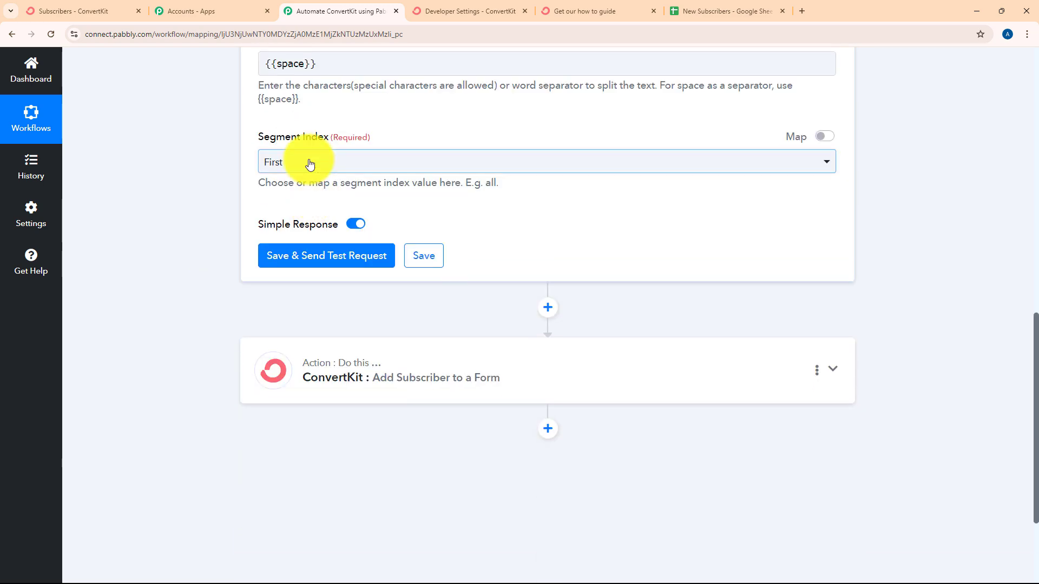
{"action": "left_click", "coordinate": [310, 163]}
{"action": "left_click", "coordinate": [278, 323]}
{"action": "scroll", "coordinate": [332, 246], "scroll_direction": "up", "scroll_amount": 4}
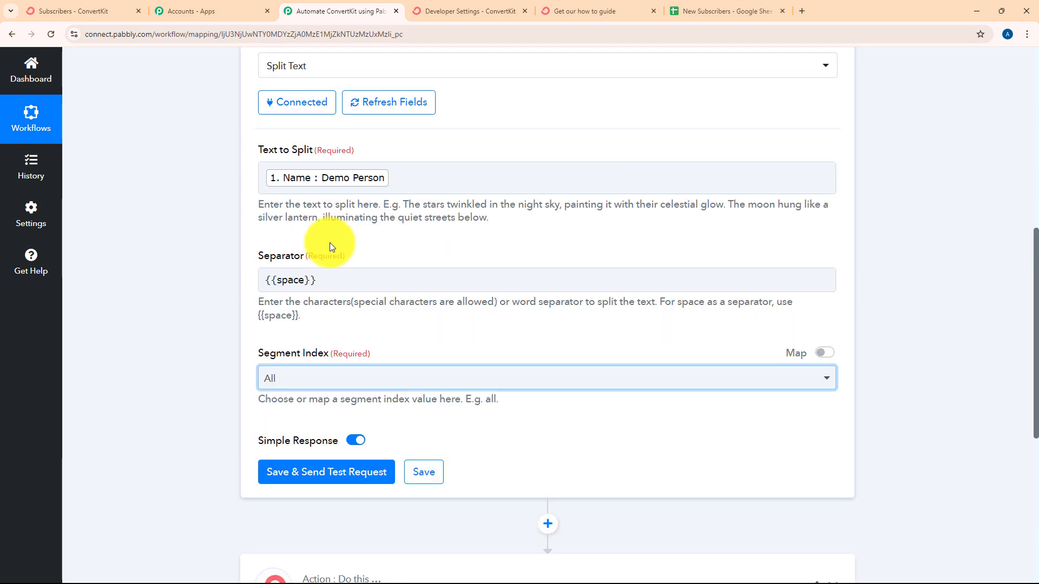
{"action": "scroll", "coordinate": [243, 332], "scroll_direction": "down", "scroll_amount": 4}
{"action": "left_click", "coordinate": [319, 255]}
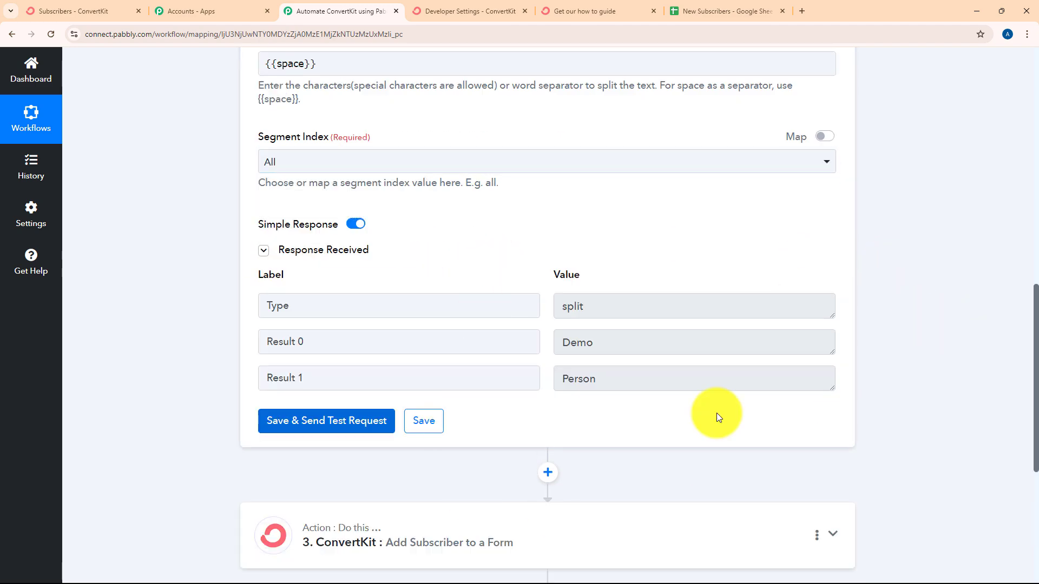
Reopen the ConvertKit action and map Result 0 from the Split Text action into its First Name field
{"action": "scroll", "coordinate": [969, 424], "scroll_direction": "down", "scroll_amount": 5}
{"action": "left_click", "coordinate": [436, 272]}
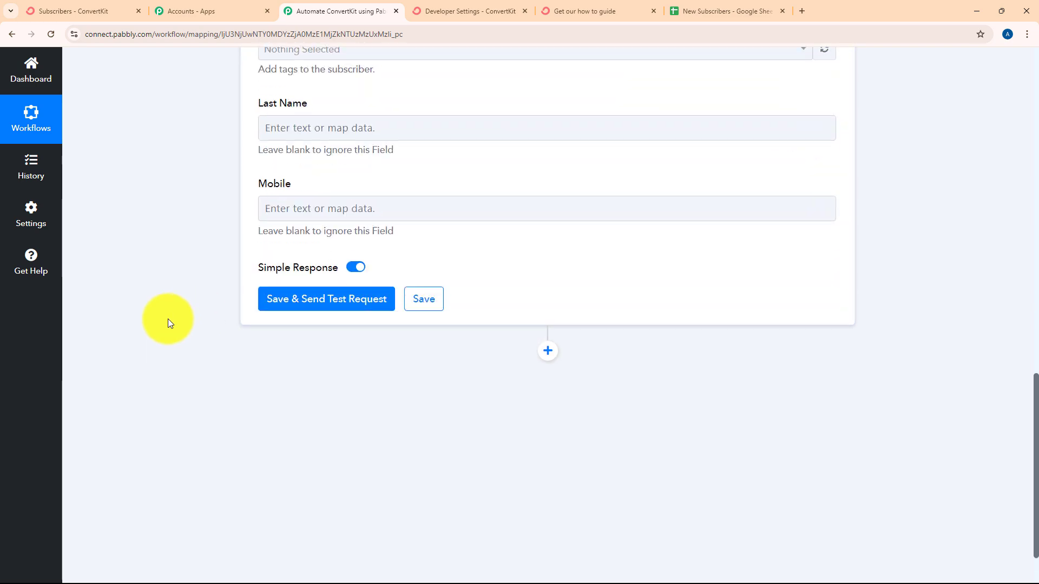
{"action": "scroll", "coordinate": [168, 319], "scroll_direction": "down", "scroll_amount": 4}
{"action": "left_click", "coordinate": [324, 194]}
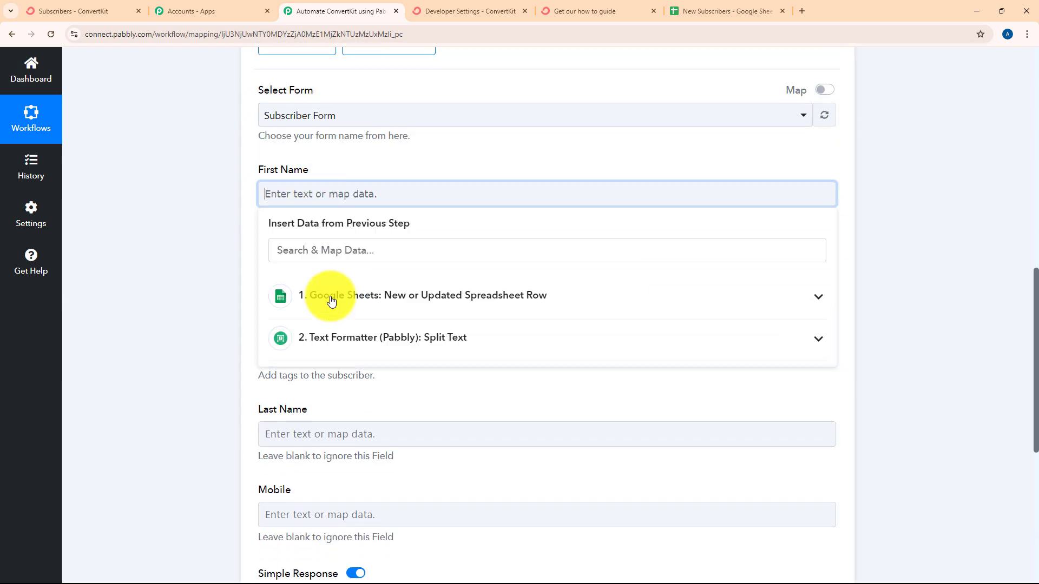
{"action": "left_click", "coordinate": [340, 335]}
{"action": "left_click", "coordinate": [348, 406]}
{"action": "left_click", "coordinate": [229, 352]}
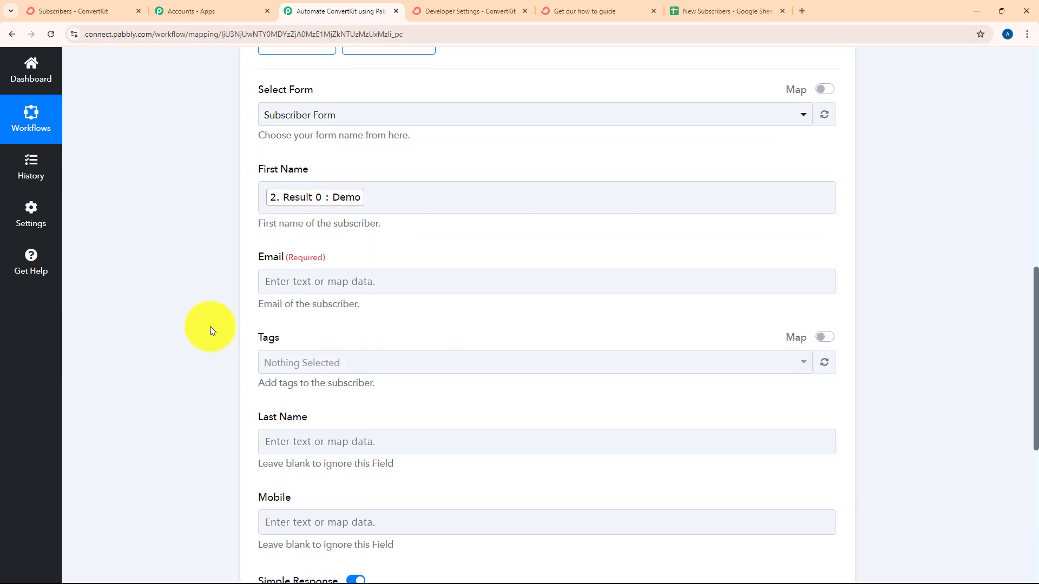
Map the Google Sheets trigger's Email value into the ConvertKit action's Email field, and check the available tags without selecting one
{"action": "scroll", "coordinate": [210, 326], "scroll_direction": "down", "scroll_amount": 2}
{"action": "left_click", "coordinate": [309, 175]}
{"action": "left_click", "coordinate": [336, 277]}
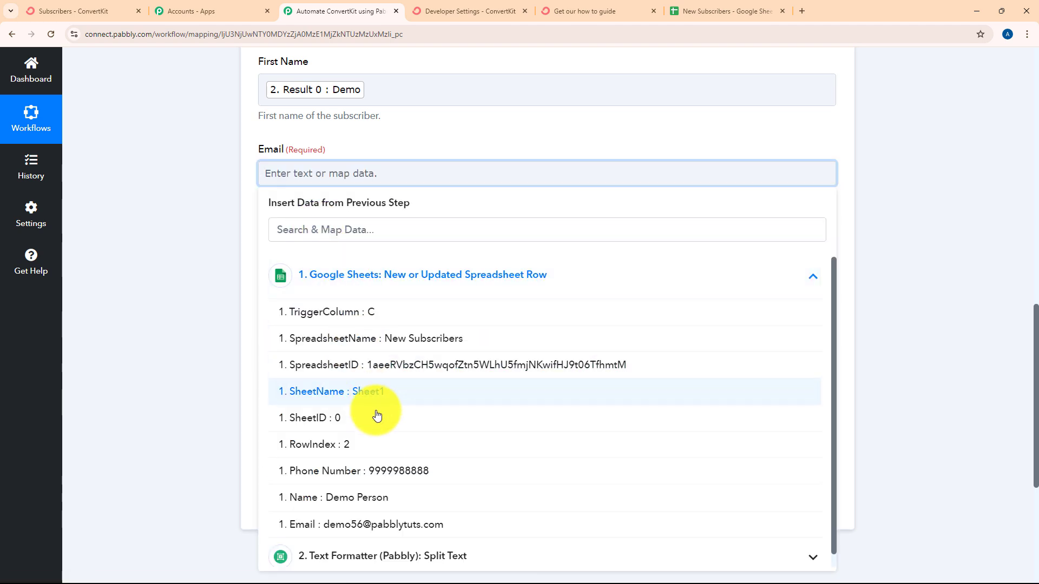
{"action": "left_click", "coordinate": [373, 520]}
{"action": "left_click", "coordinate": [281, 262]}
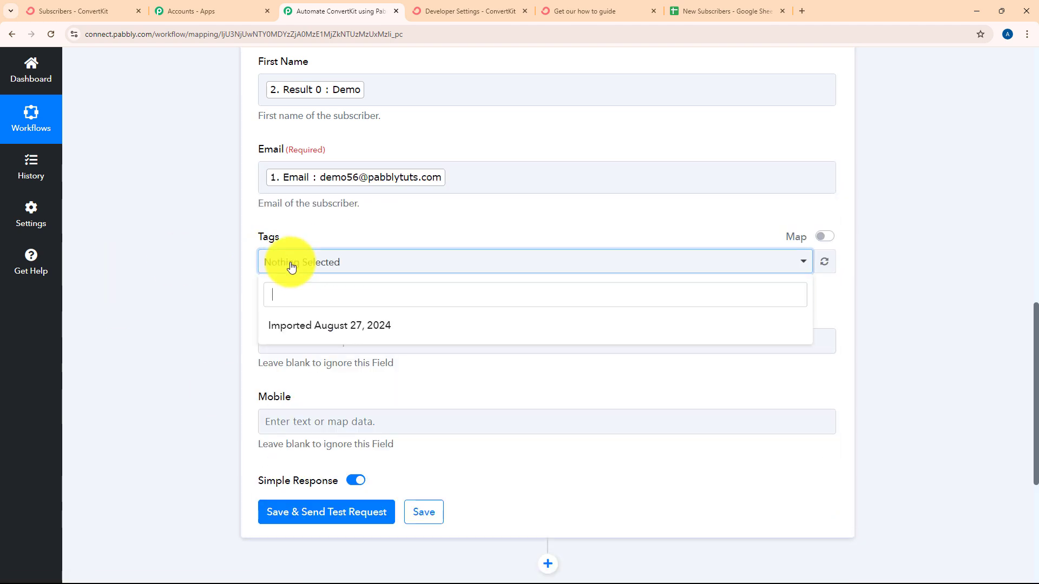
{"action": "left_click", "coordinate": [311, 251]}
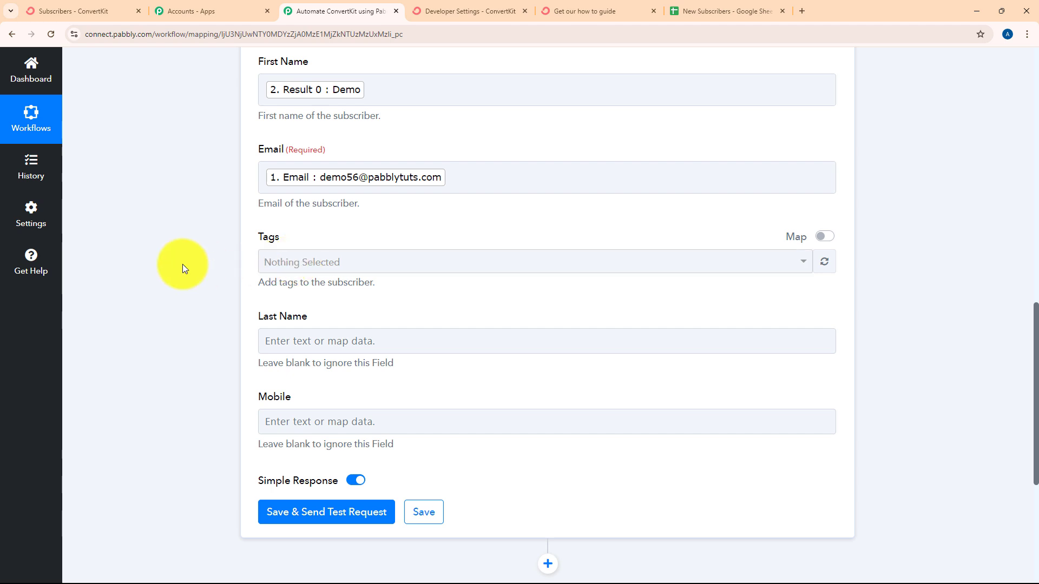
Map Result 1 from the Split Text action into the ConvertKit action's Last Name field
{"action": "scroll", "coordinate": [183, 264], "scroll_direction": "down", "scroll_amount": 2}
{"action": "left_click", "coordinate": [327, 177]}
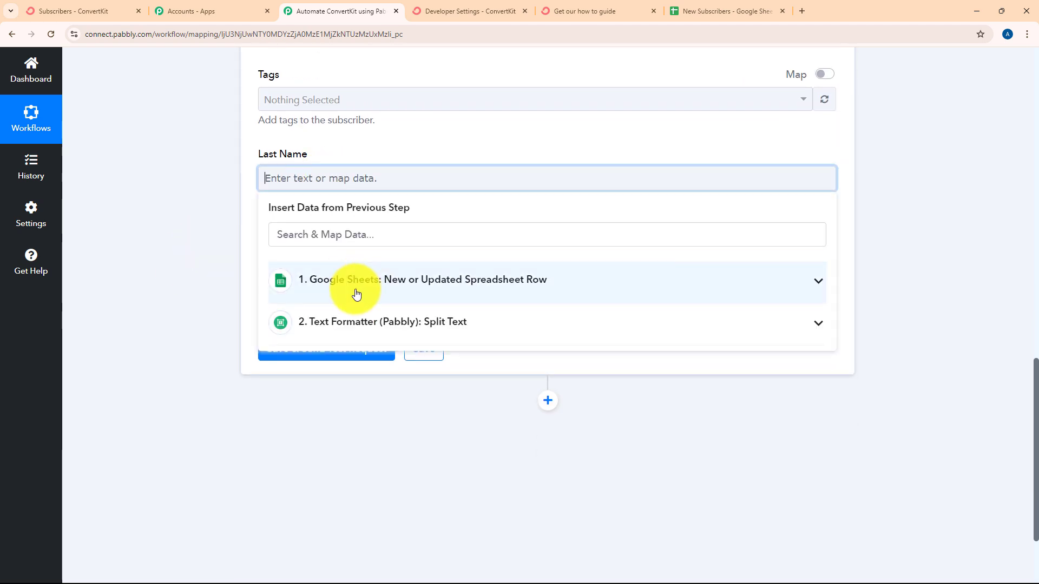
{"action": "left_click", "coordinate": [341, 323]}
{"action": "left_click", "coordinate": [338, 411]}
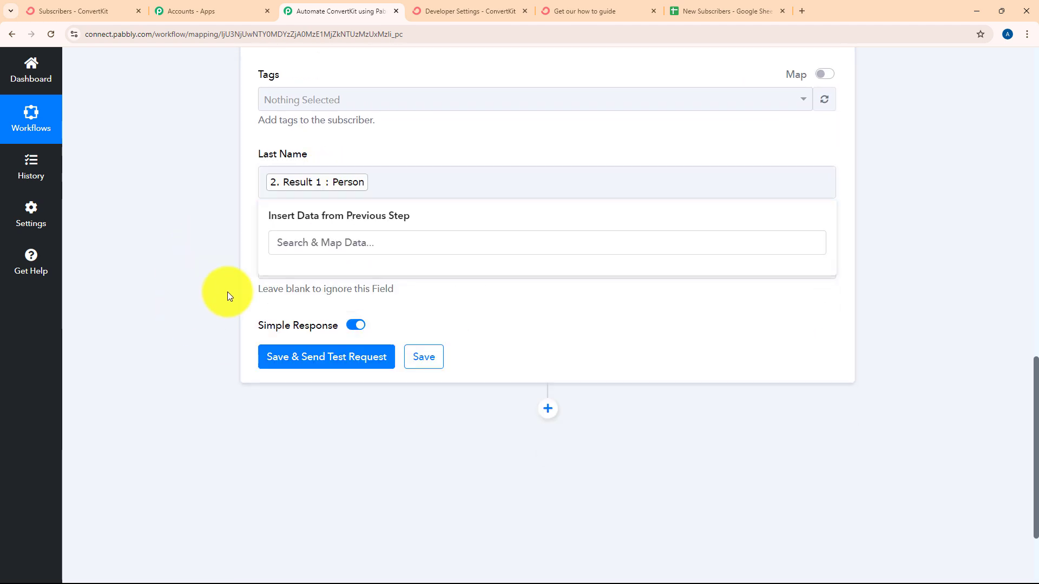
{"action": "left_click", "coordinate": [225, 290]}
Map the Google Sheets trigger's Phone Number value into the Mobile field, and save the ConvertKit action with a test request
{"action": "left_click", "coordinate": [379, 265]}
{"action": "left_click", "coordinate": [379, 366]}
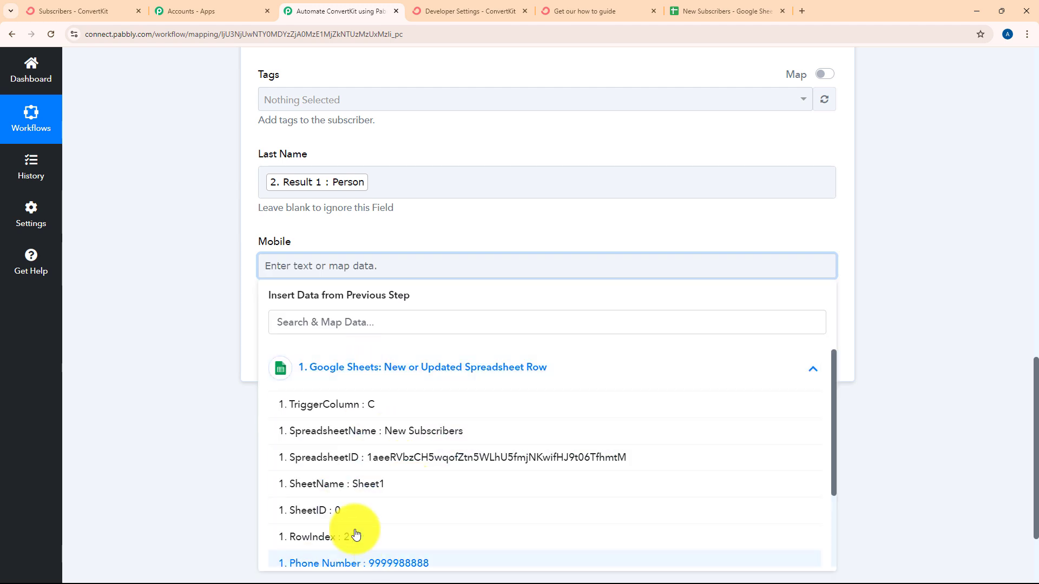
{"action": "left_click", "coordinate": [352, 561]}
{"action": "left_click", "coordinate": [316, 354]}
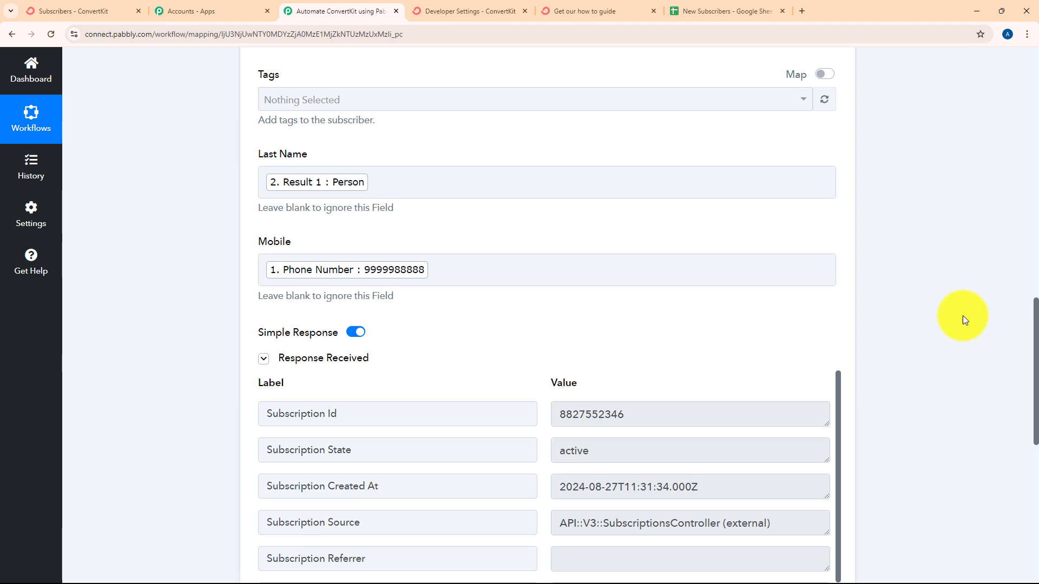
Review the Subscription Id and Subscription State in the test response, and check ConvertKit's confirmed subscribers list for the test subscriber
{"action": "scroll", "coordinate": [965, 315], "scroll_direction": "down", "scroll_amount": 3}
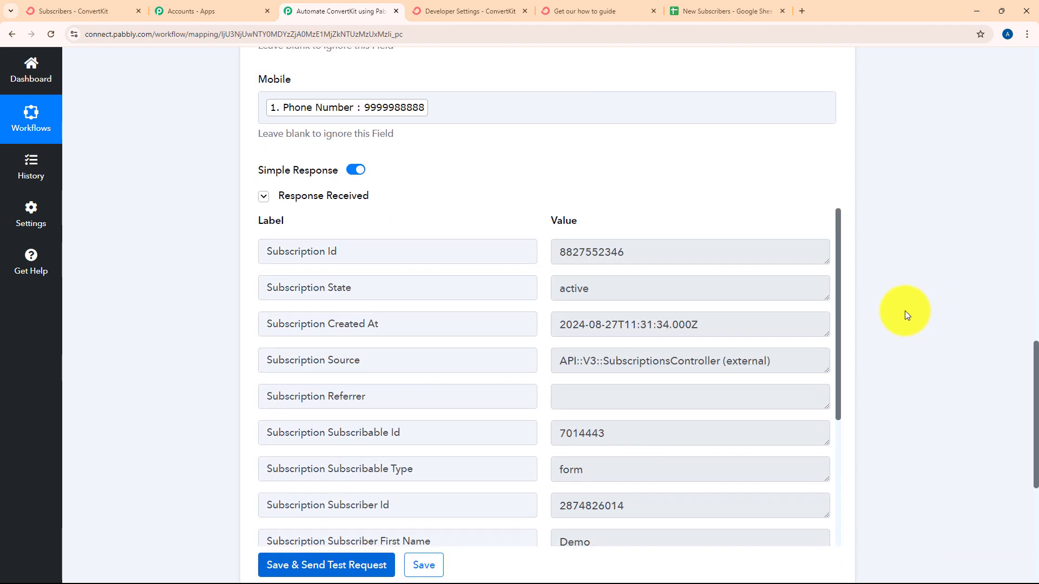
{"action": "left_click", "coordinate": [622, 248]}
{"action": "key", "text": "ctrl+a"}
{"action": "left_click", "coordinate": [624, 285]}
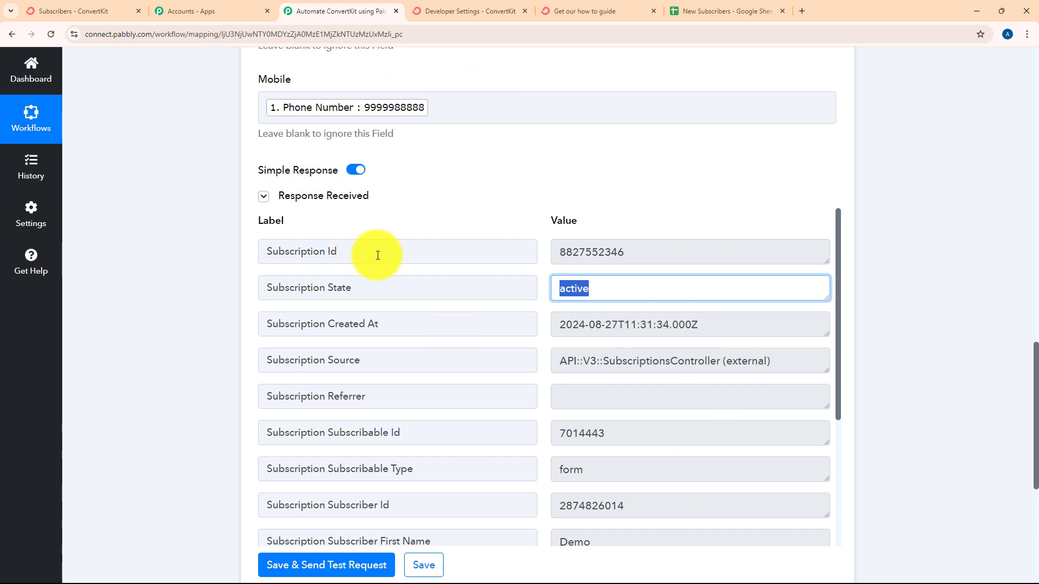
{"action": "left_click", "coordinate": [108, 13]}
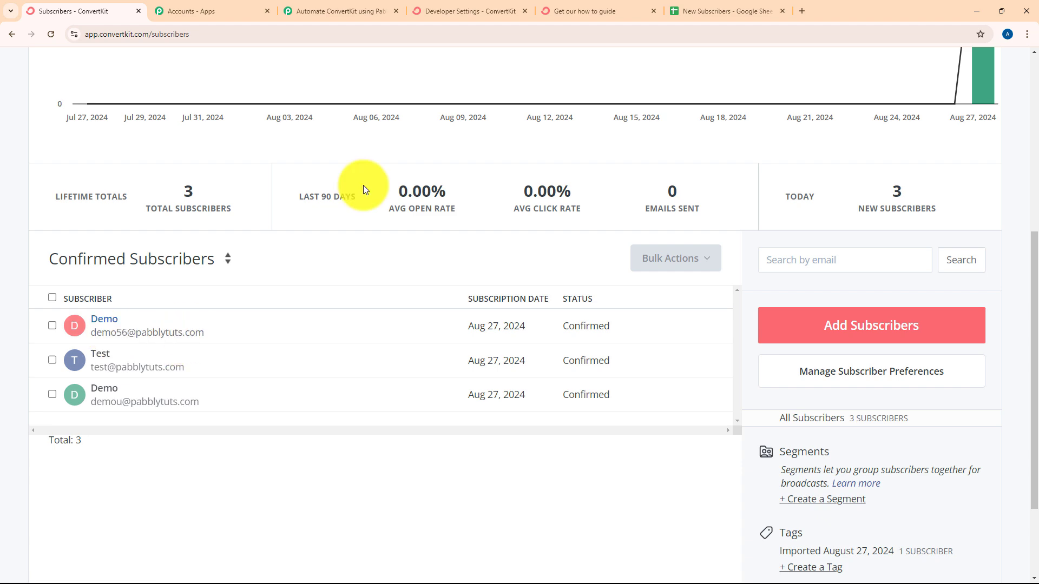
Switch back to the Pabbly Connect workflow and collapse the ConvertKit action to show the workflow overview
{"action": "left_click", "coordinate": [362, 12]}
{"action": "scroll", "coordinate": [981, 293], "scroll_direction": "up", "scroll_amount": 5}
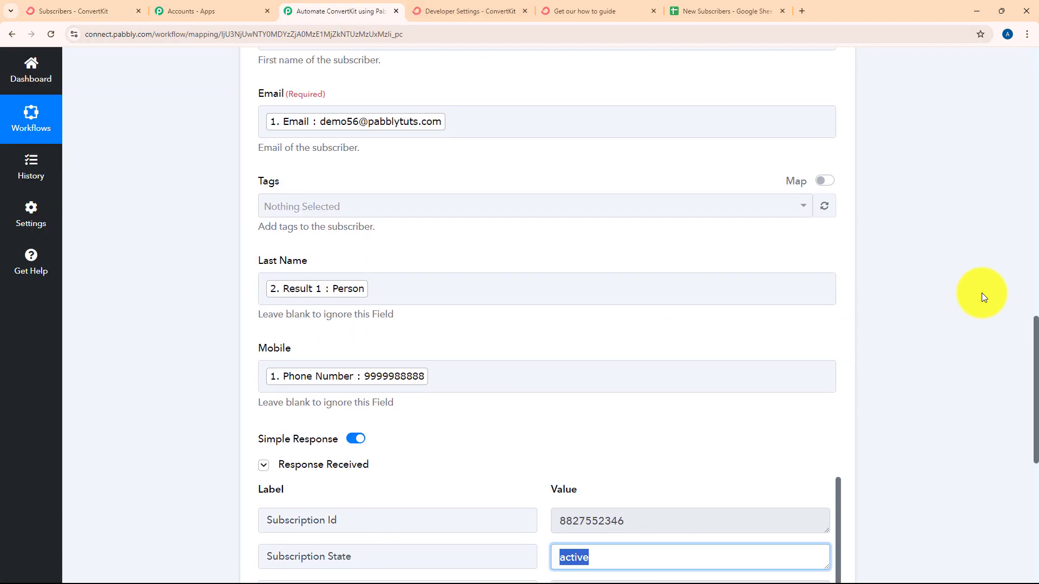
{"action": "scroll", "coordinate": [982, 293], "scroll_direction": "up", "scroll_amount": 12}
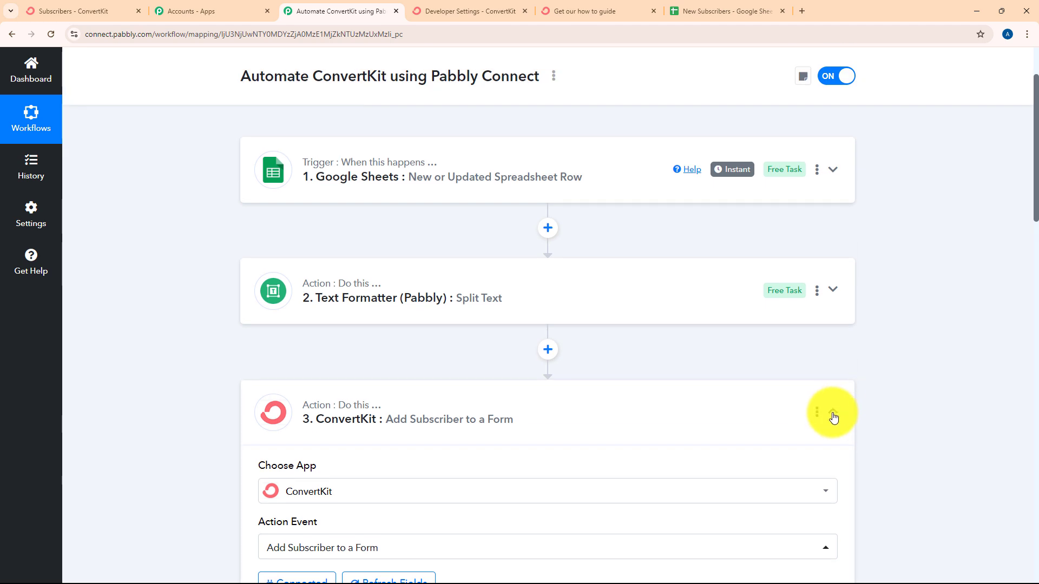
{"action": "left_click", "coordinate": [833, 415]}
{"action": "scroll", "coordinate": [979, 375], "scroll_direction": "up", "scroll_amount": 2}
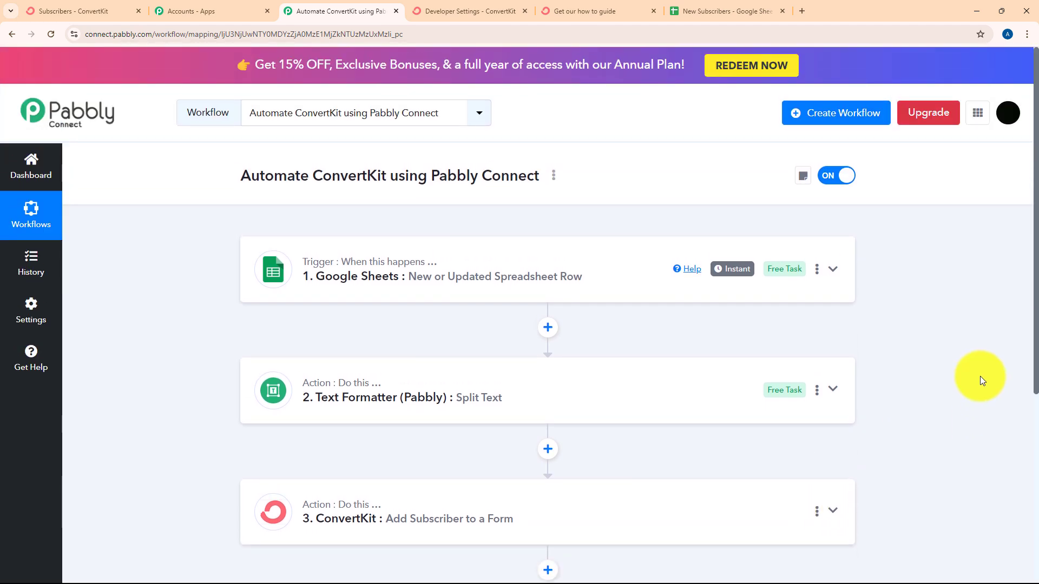